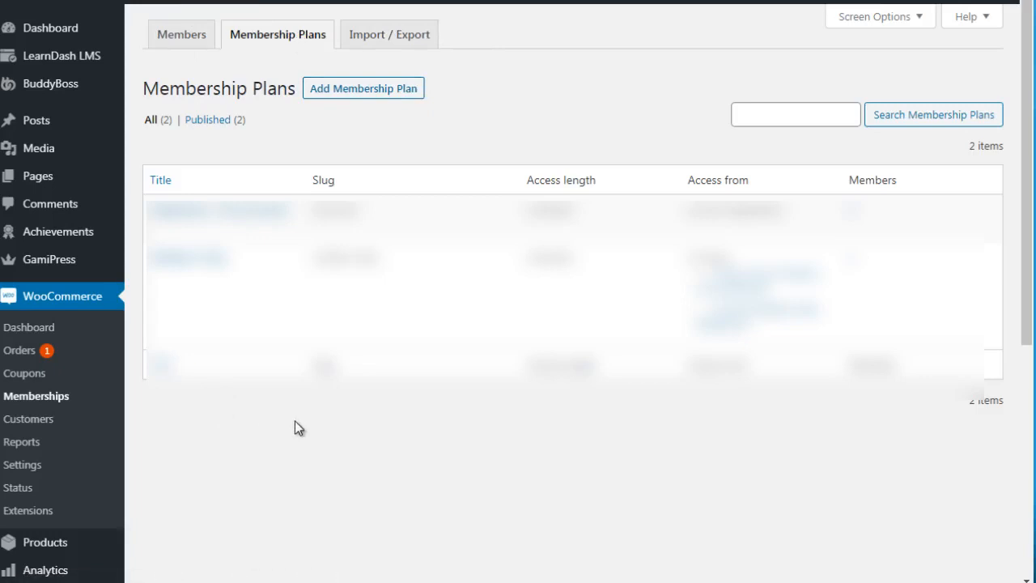
Add a new membership plan and title it "Free Level 2".
{"action": "left_click", "coordinate": [375, 91]}
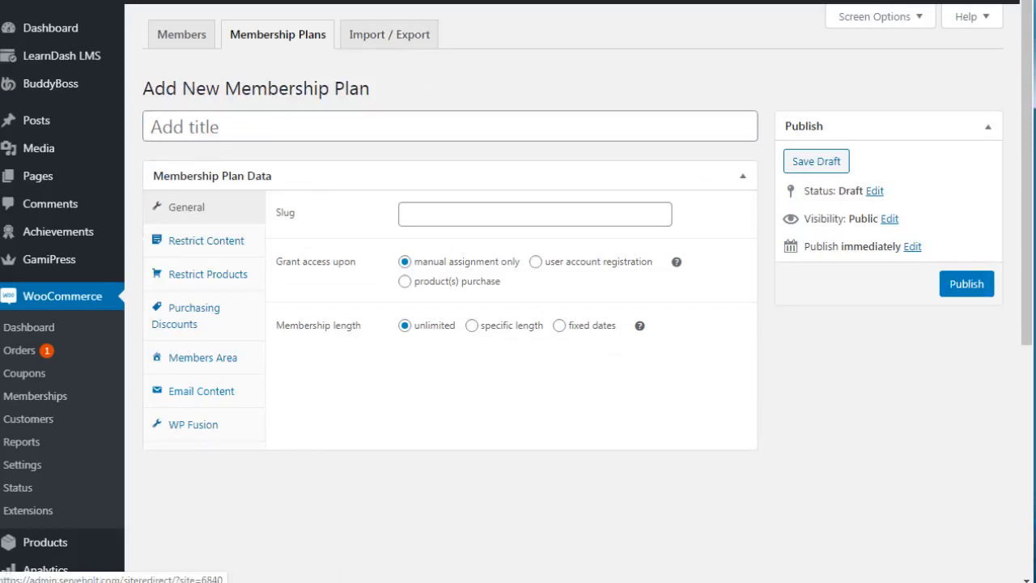
{"action": "left_click", "coordinate": [245, 126]}
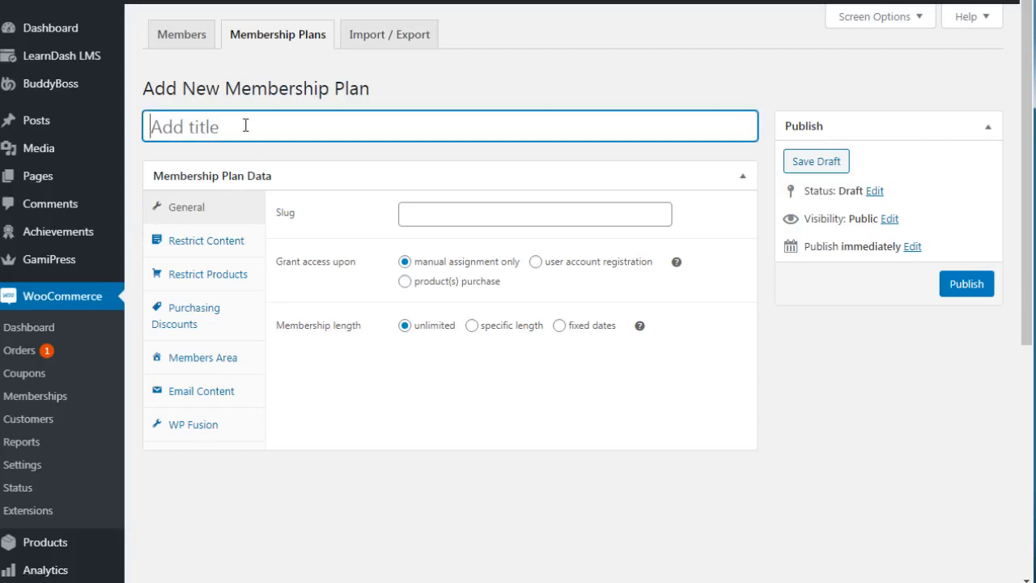
{"action": "type", "text": "F"}
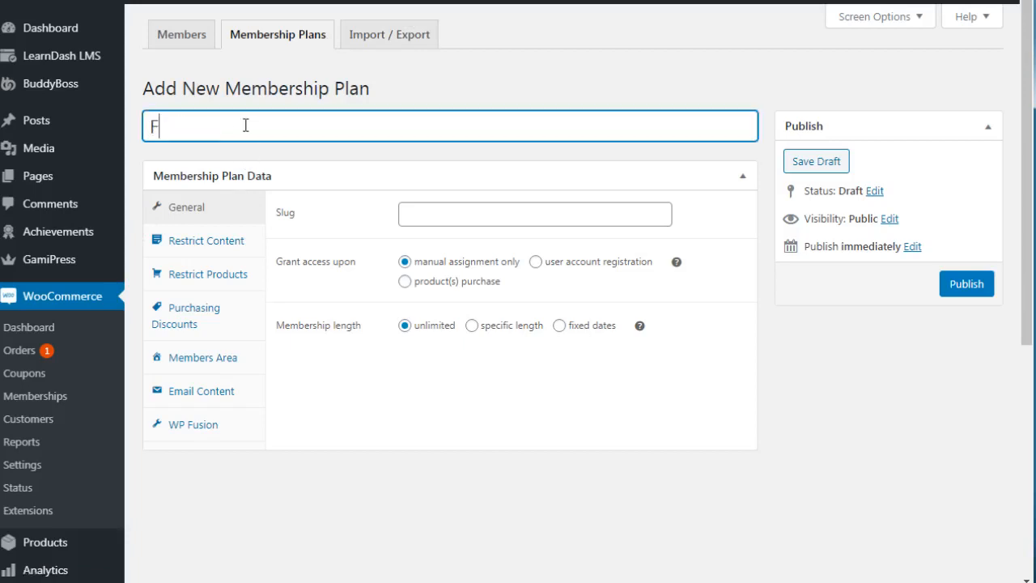
{"action": "type", "text": "ree Level 2"}
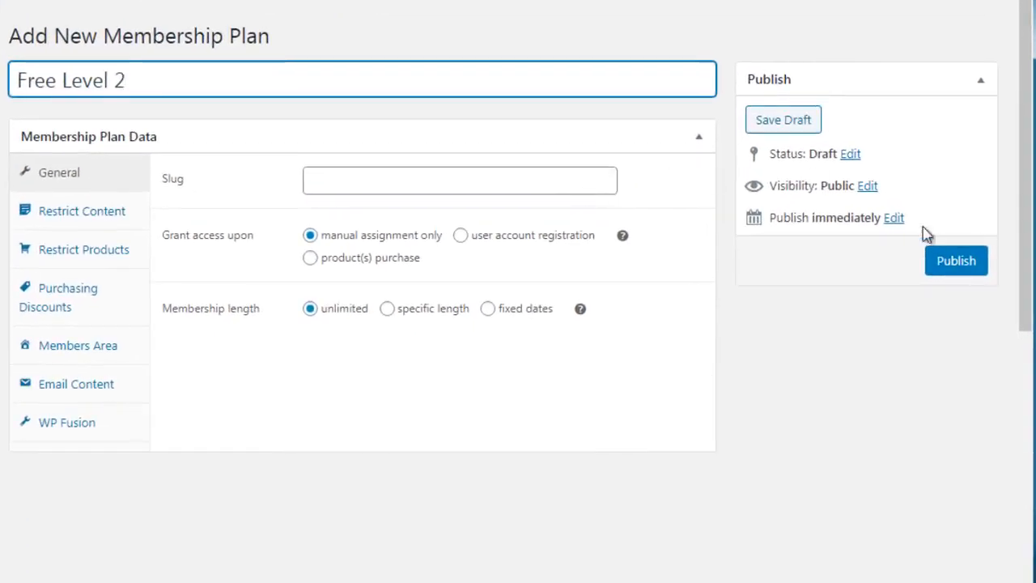
Set the membership plan's slug to "free-level-2-test".
{"action": "left_click_drag", "start_coordinate": [1024, 173], "coordinate": [1024, 179]}
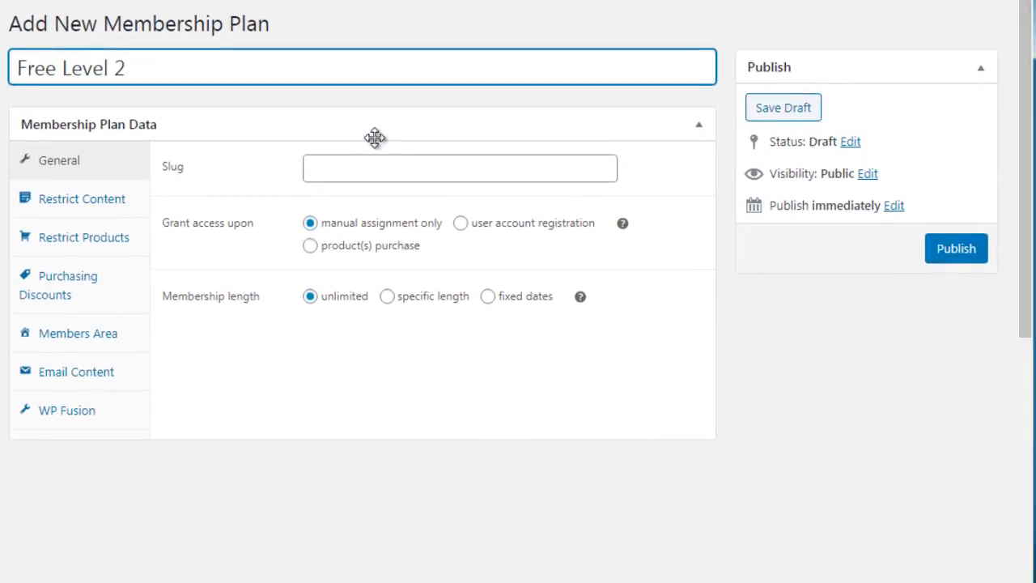
{"action": "left_click", "coordinate": [337, 171]}
{"action": "type", "text": "f"}
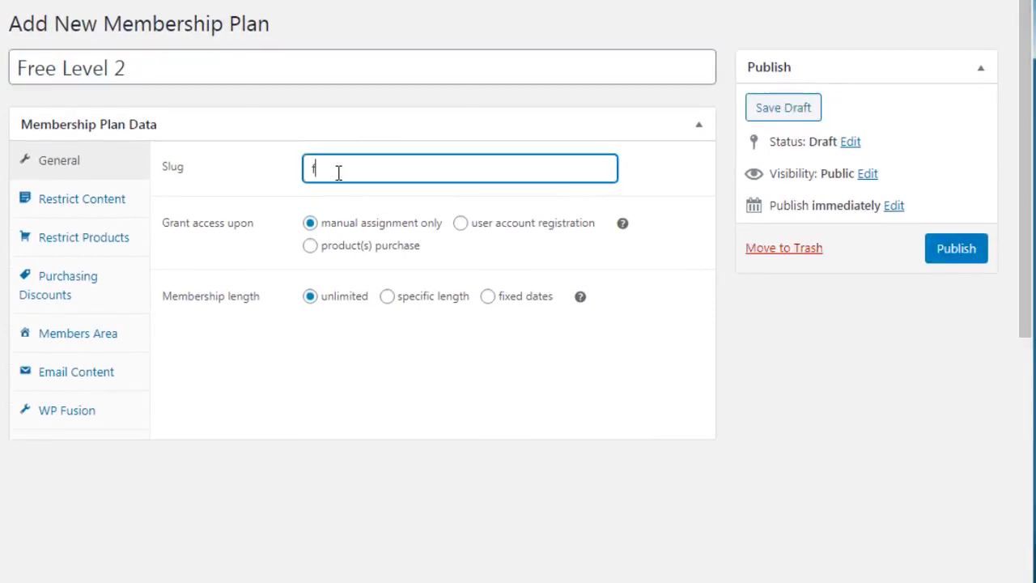
{"action": "type", "text": "ree-level-2-test"}
{"action": "left_click", "coordinate": [275, 432]}
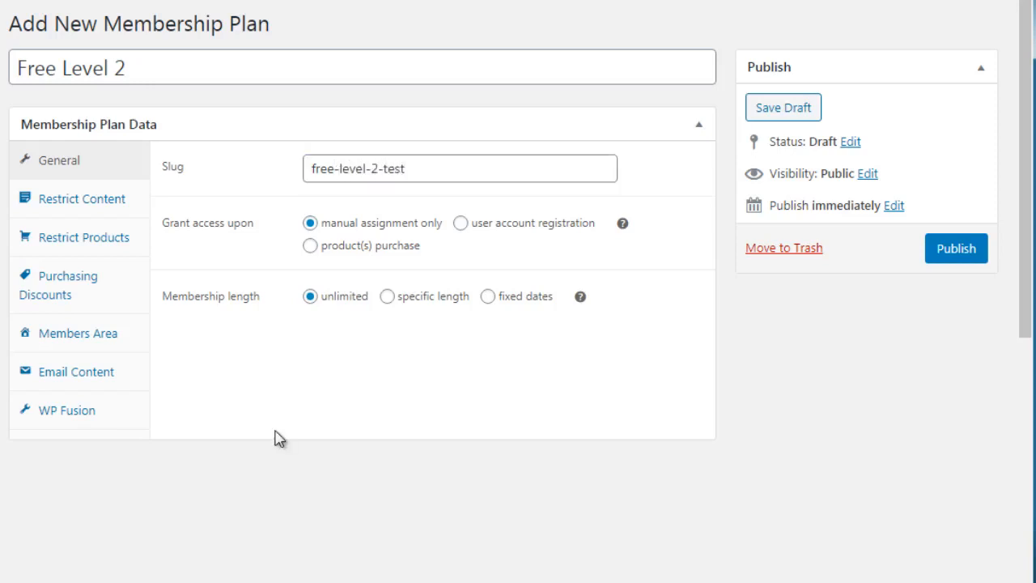
Set the plan to grant access upon user account registration, keeping the membership length unlimited.
{"action": "key", "text": "ctrl+plus"}
{"action": "key", "text": "ctrl+plus"}
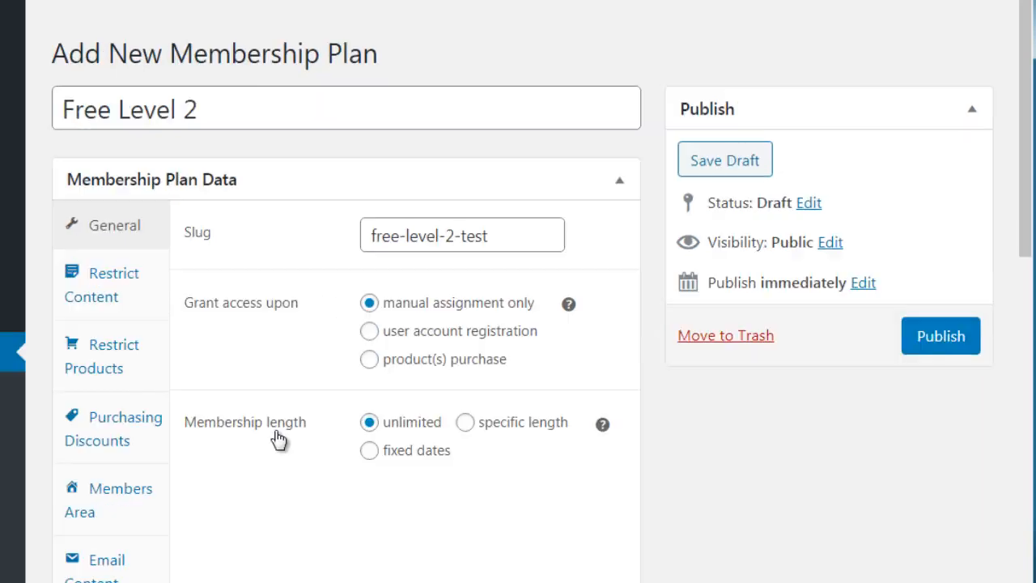
{"action": "left_click_drag", "start_coordinate": [1026, 101], "coordinate": [1026, 370]}
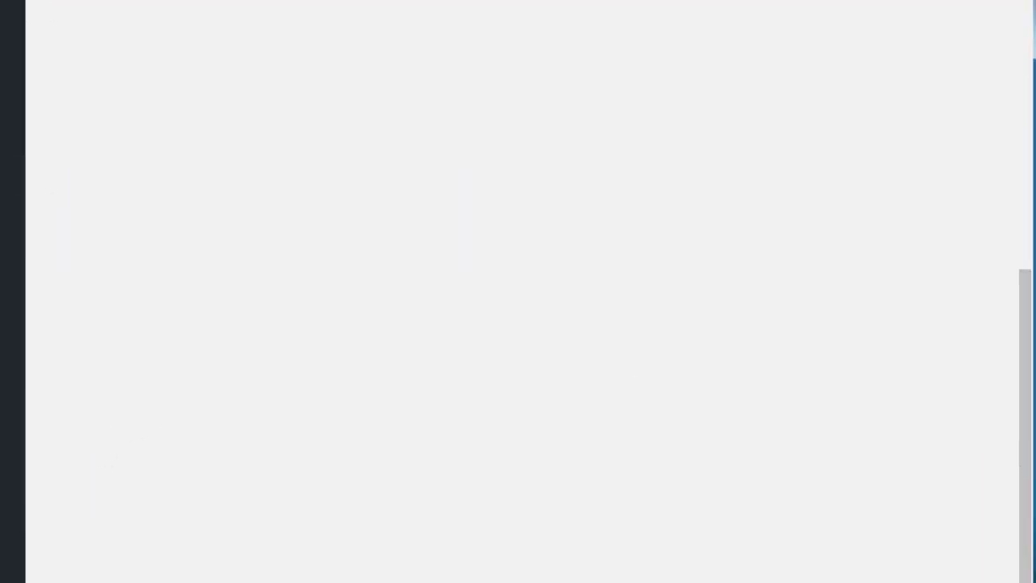
{"action": "key", "text": "ctrl+minus"}
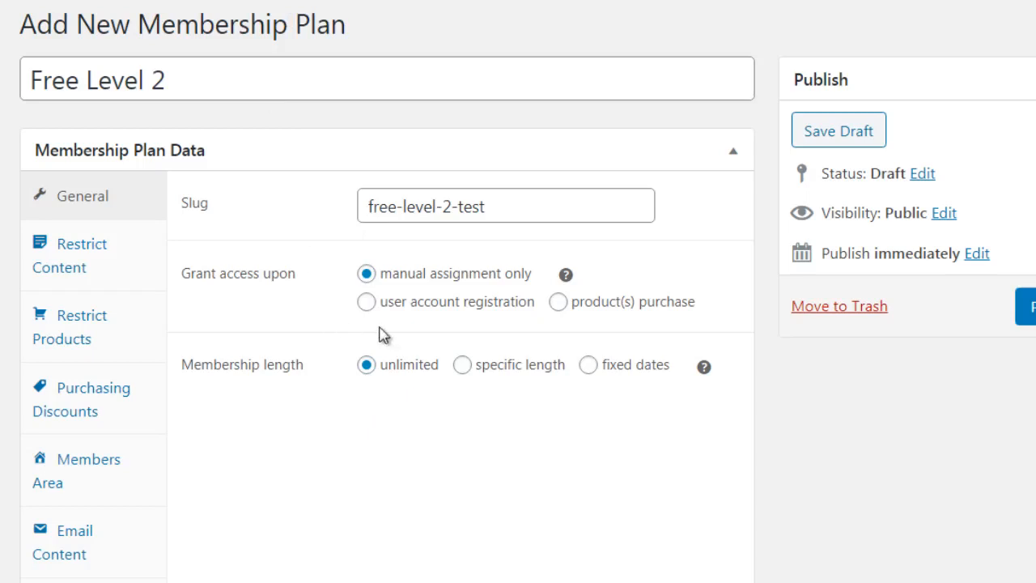
{"action": "left_click", "coordinate": [427, 312]}
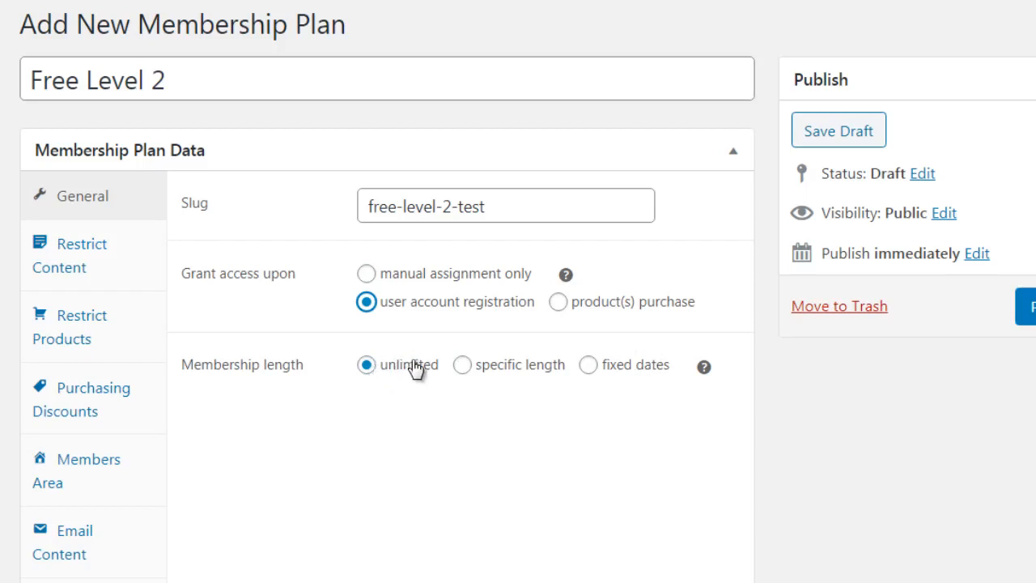
{"action": "left_click", "coordinate": [138, 261]}
{"action": "left_click", "coordinate": [138, 215]}
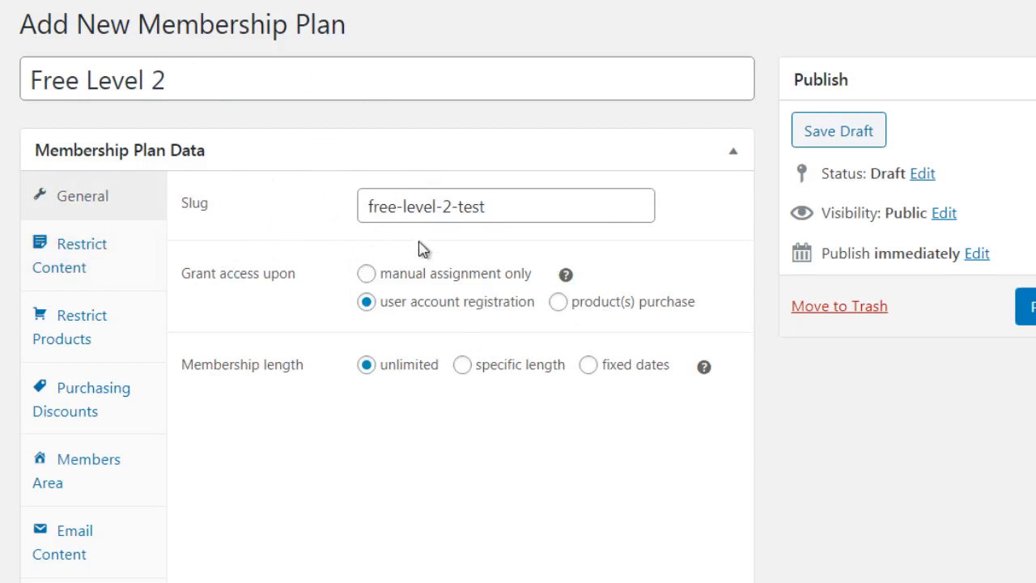
Tick the select-all box for the plan's content restrictions and add a new rule with the type Pages.
{"action": "left_click", "coordinate": [132, 270]}
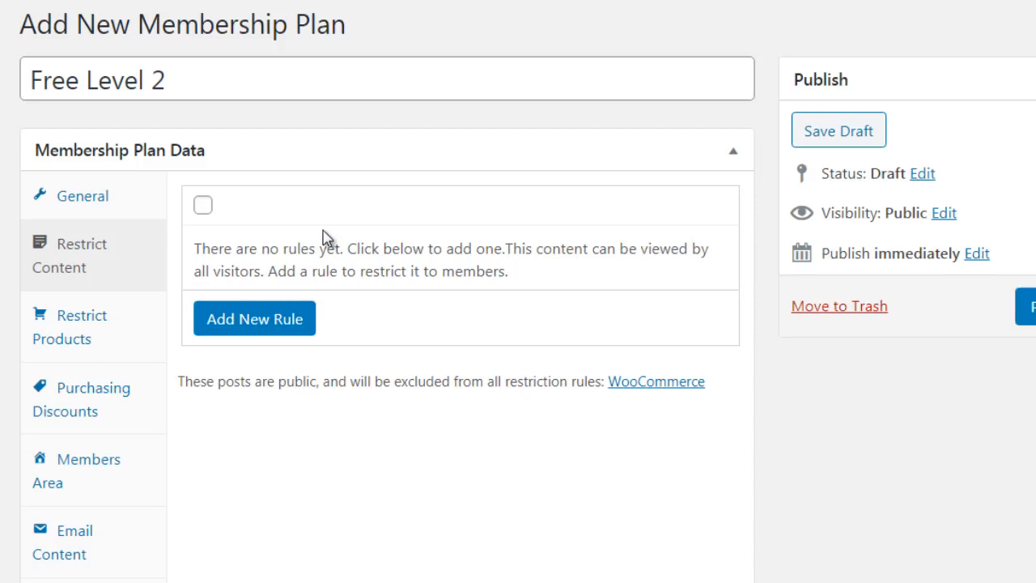
{"action": "left_click", "coordinate": [203, 207]}
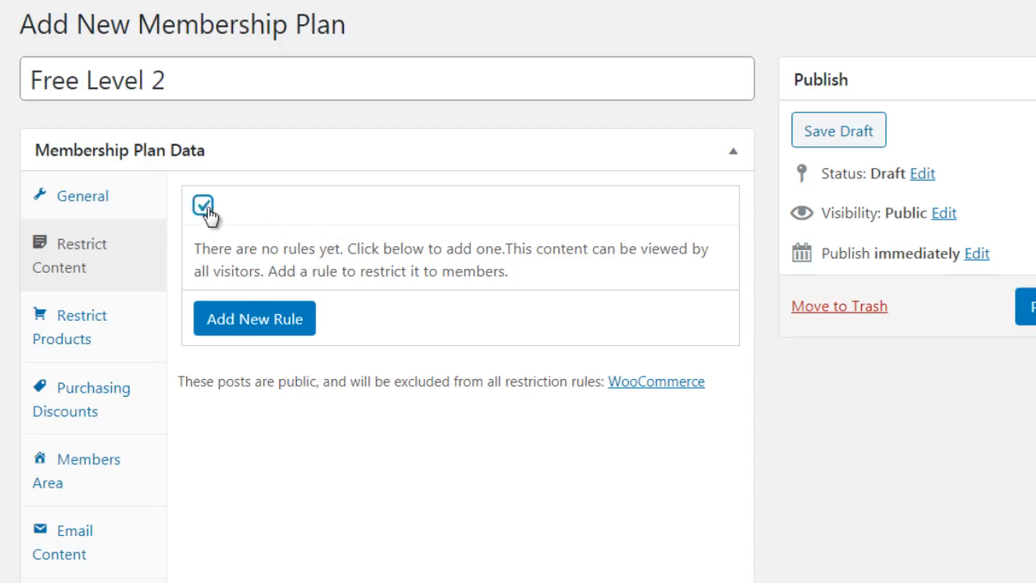
{"action": "left_click", "coordinate": [276, 324]}
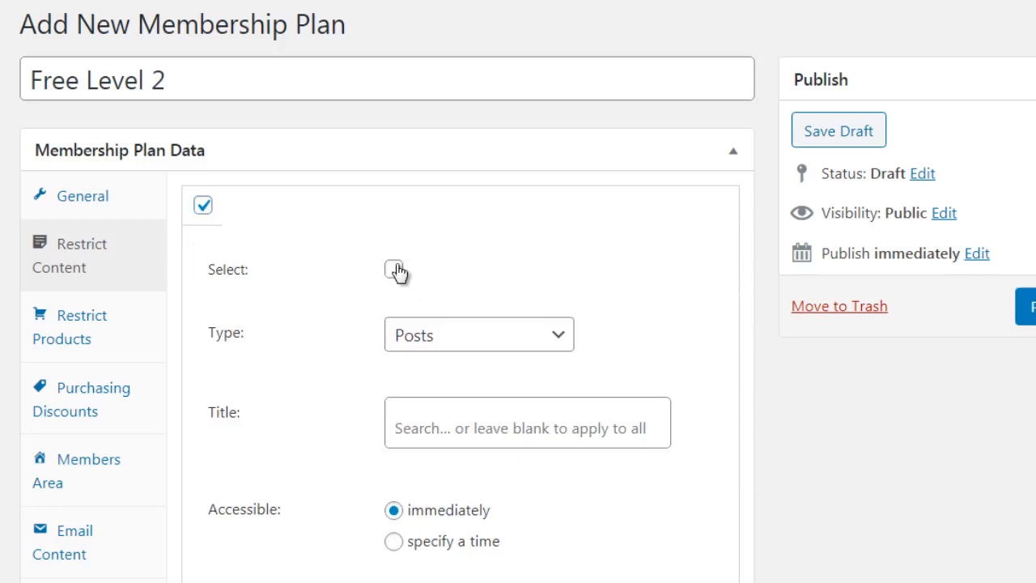
{"action": "left_click", "coordinate": [428, 347]}
{"action": "scroll", "coordinate": [428, 347], "scroll_direction": "down", "scroll_amount": 1}
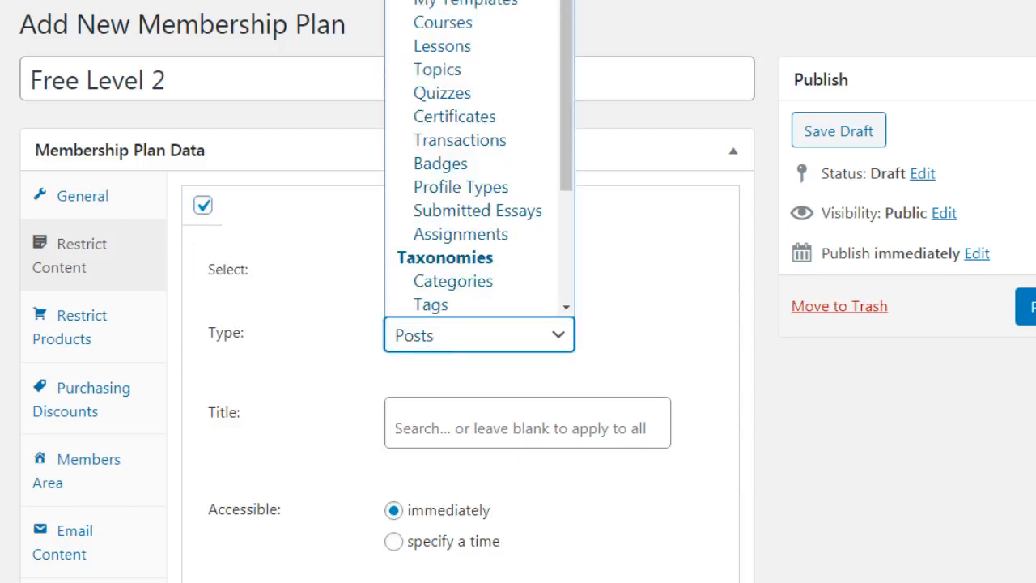
{"action": "left_click", "coordinate": [435, 1]}
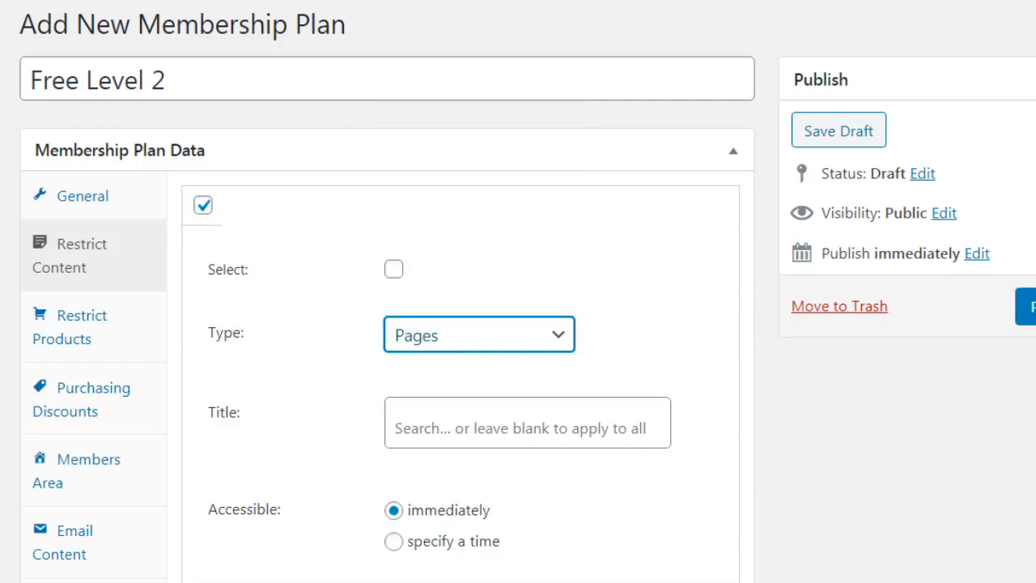
{"action": "scroll", "coordinate": [527, 298], "scroll_direction": "down", "scroll_amount": 2}
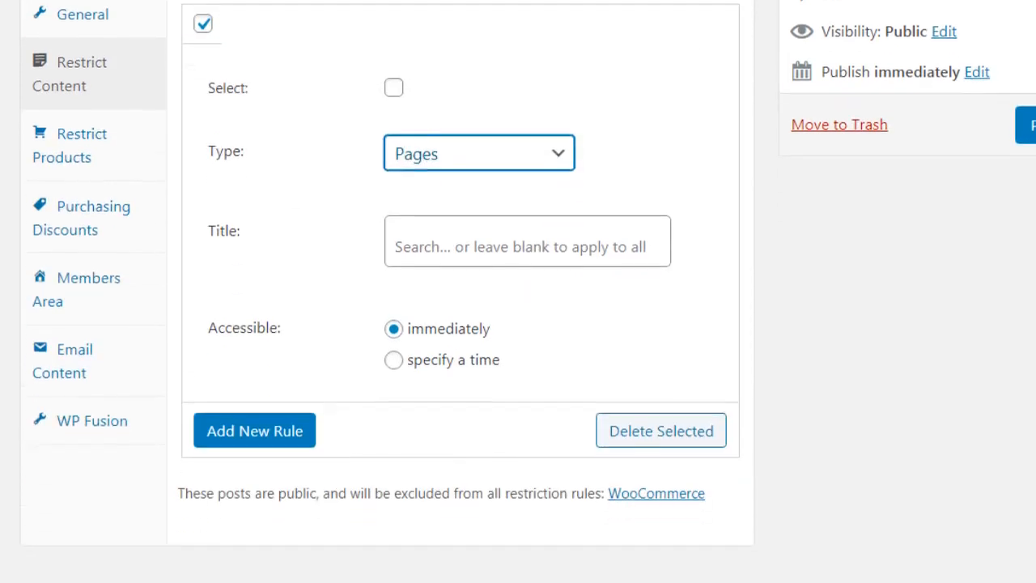
{"action": "left_click", "coordinate": [769, 239]}
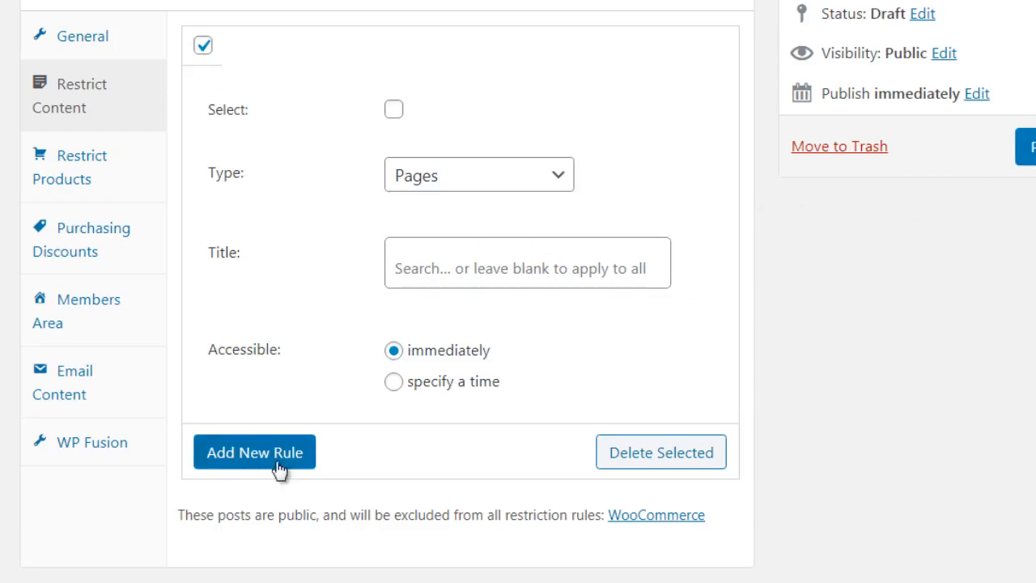
Look over the content types offered for the Pages rule and try making access start after a specified time.
{"action": "left_click", "coordinate": [437, 188]}
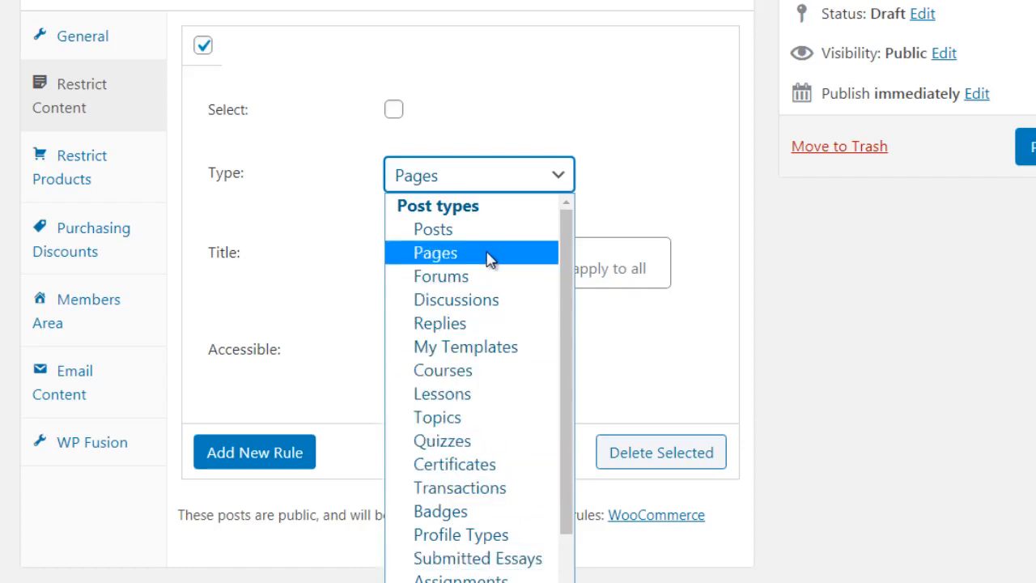
{"action": "left_click", "coordinate": [765, 302]}
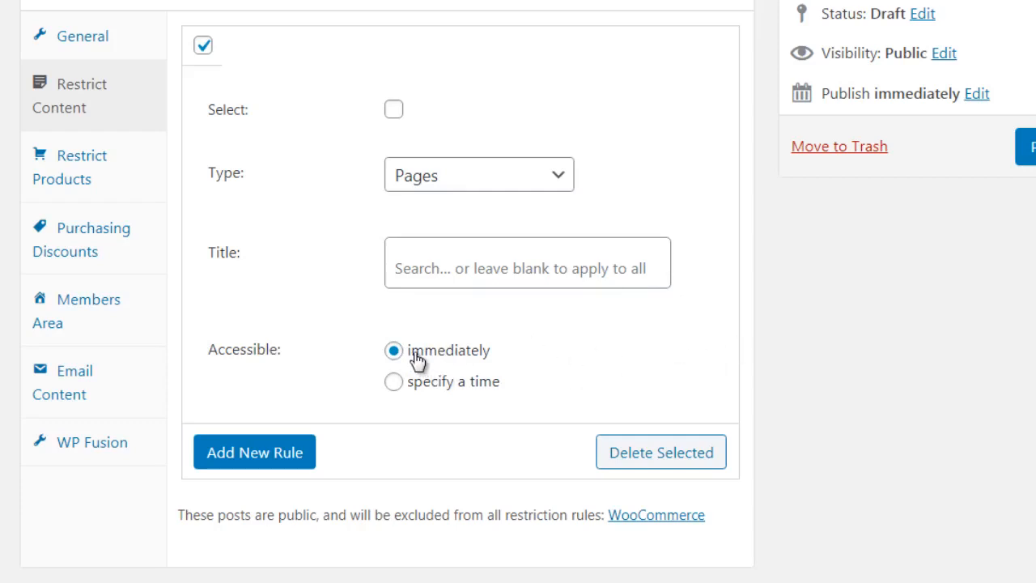
{"action": "left_click", "coordinate": [423, 388]}
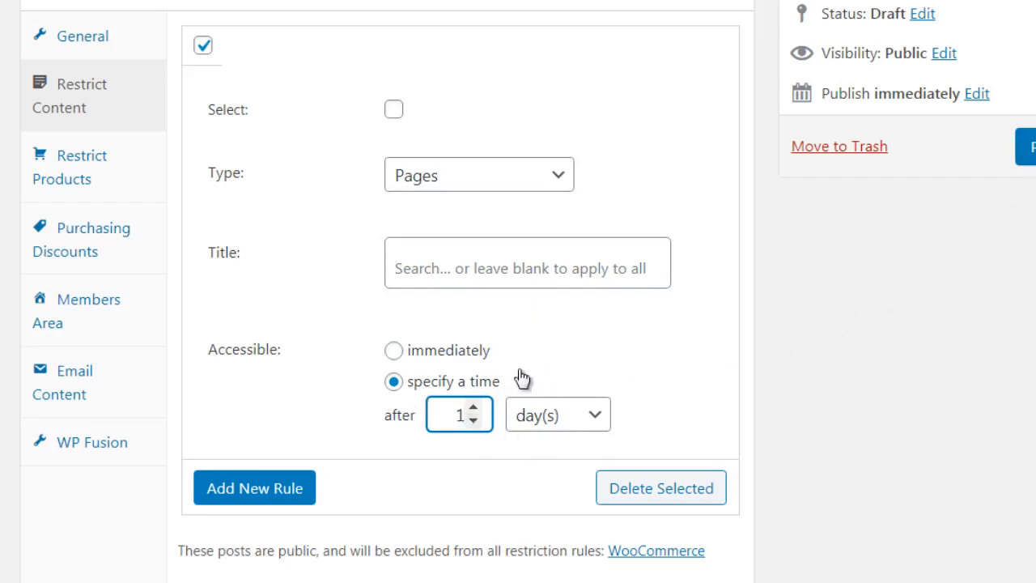
{"action": "left_click", "coordinate": [478, 351]}
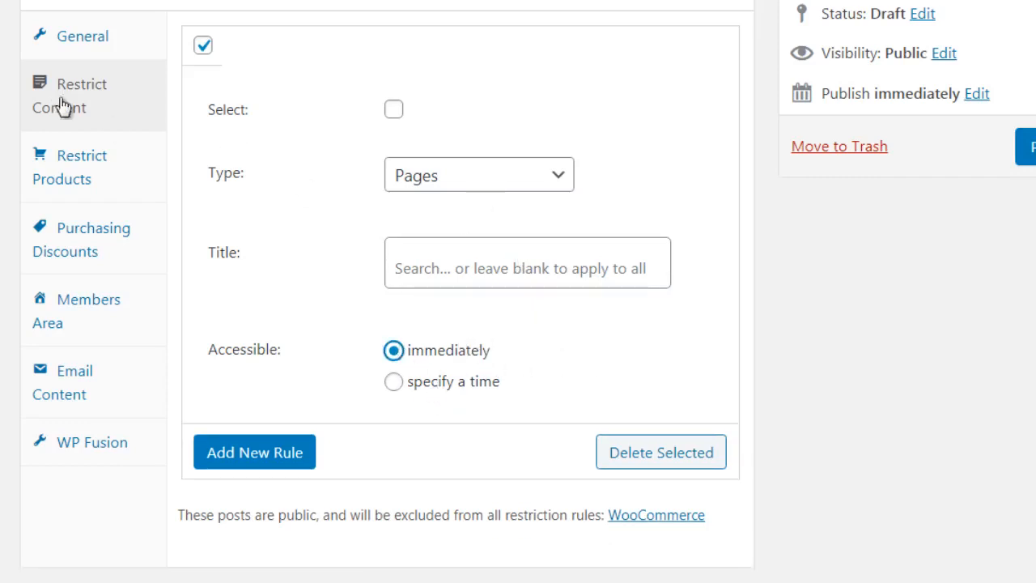
Add a product restriction rule to the plan with the type Products.
{"action": "left_click", "coordinate": [146, 171]}
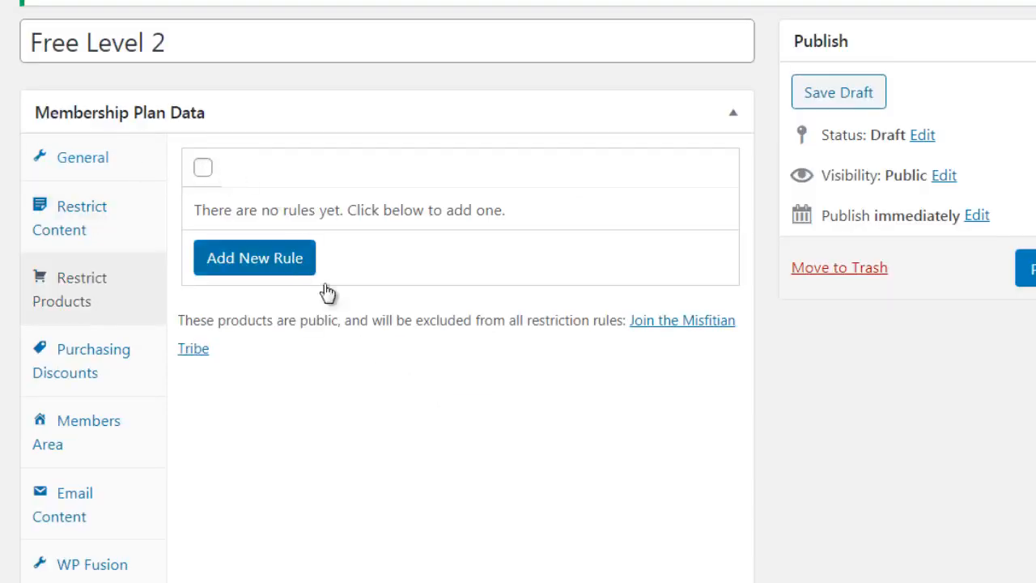
{"action": "left_click", "coordinate": [289, 263]}
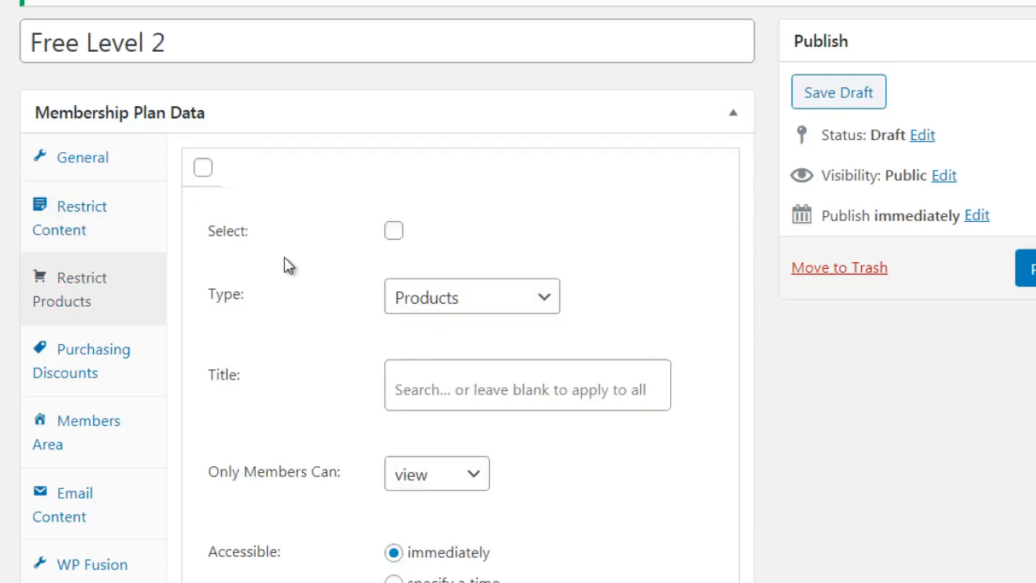
{"action": "left_click", "coordinate": [422, 312]}
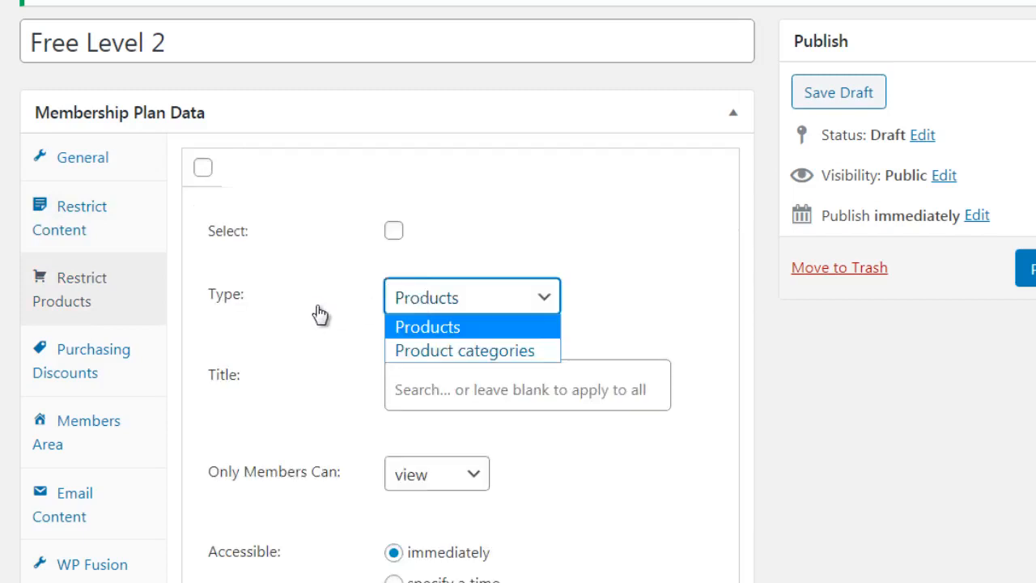
{"action": "left_click", "coordinate": [180, 289]}
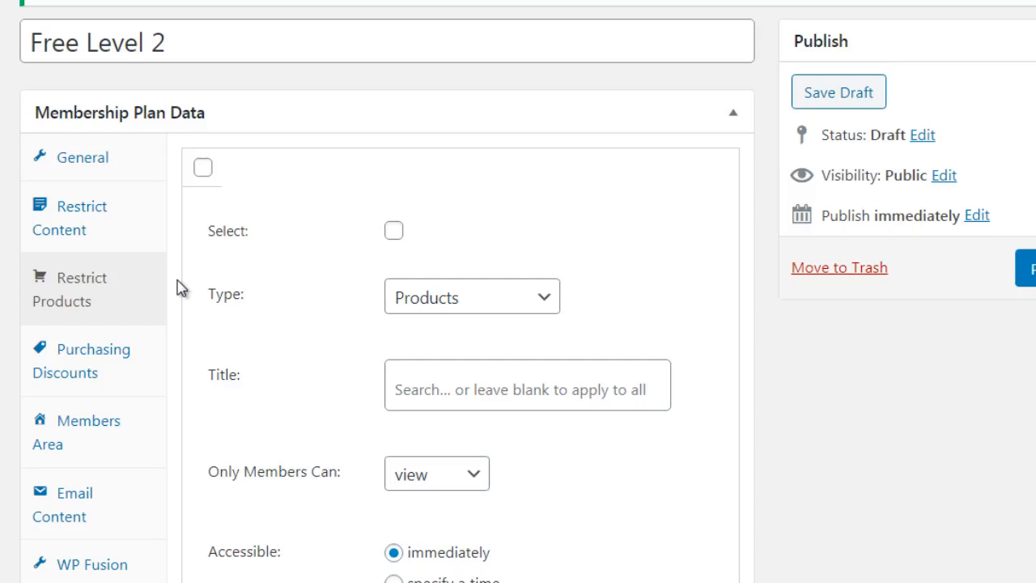
{"action": "left_click_drag", "start_coordinate": [178, 281], "coordinate": [354, 105]}
{"action": "left_click", "coordinate": [354, 112]}
{"action": "left_click", "coordinate": [391, 98]}
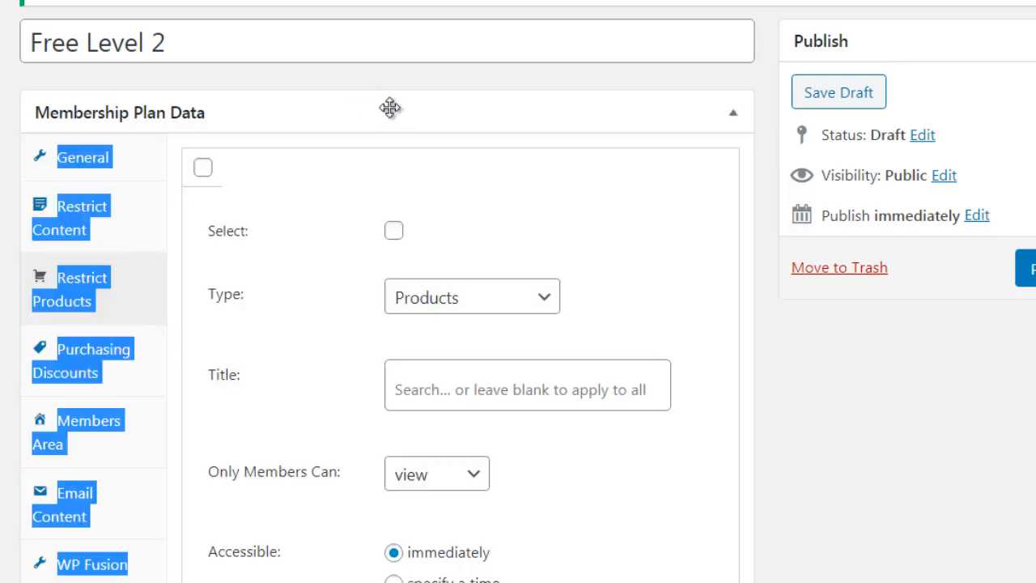
{"action": "left_click", "coordinate": [575, 84]}
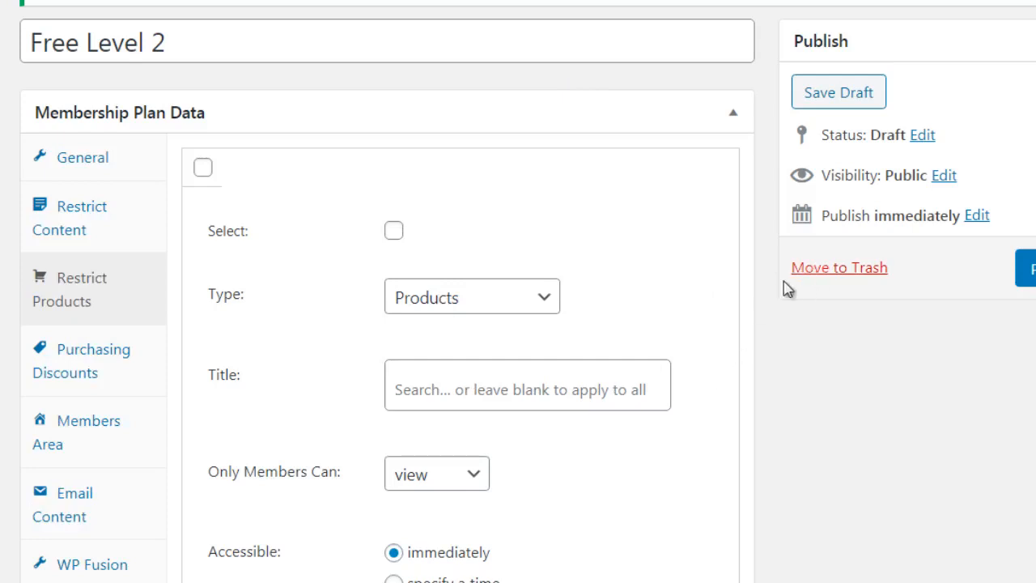
Add a purchasing discount rule for Products and look over its discount type options, keeping the % type.
{"action": "scroll", "coordinate": [518, 291], "scroll_direction": "down", "scroll_amount": 1}
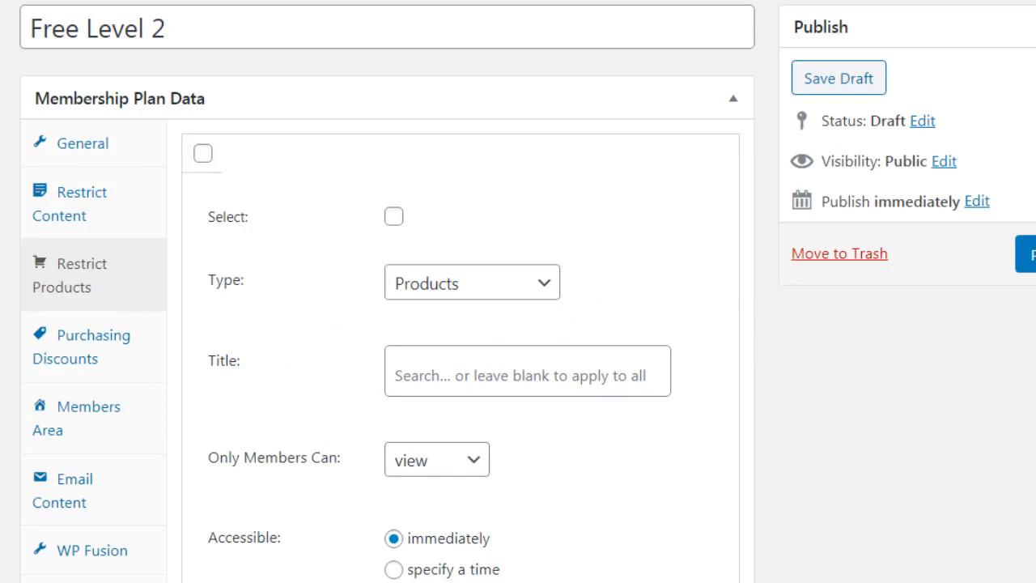
{"action": "left_click", "coordinate": [393, 216]}
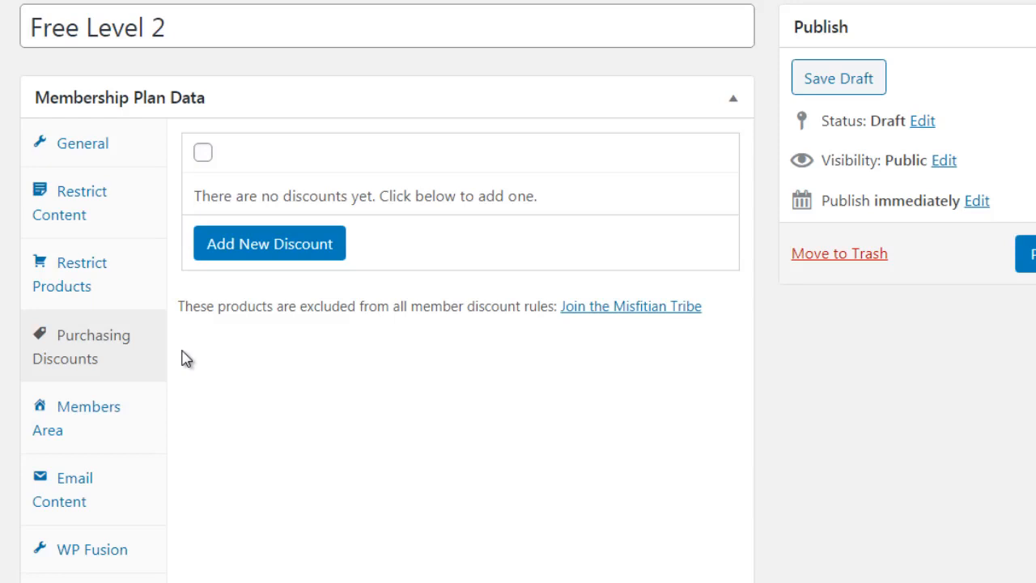
{"action": "left_click", "coordinate": [296, 247]}
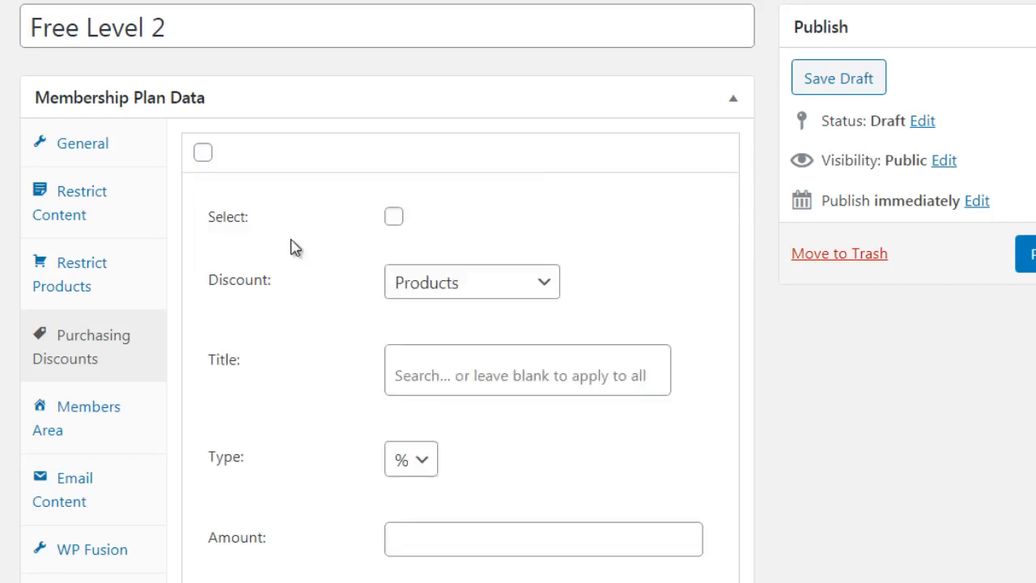
{"action": "left_click", "coordinate": [422, 299]}
{"action": "left_click", "coordinate": [335, 341]}
{"action": "left_click", "coordinate": [422, 459]}
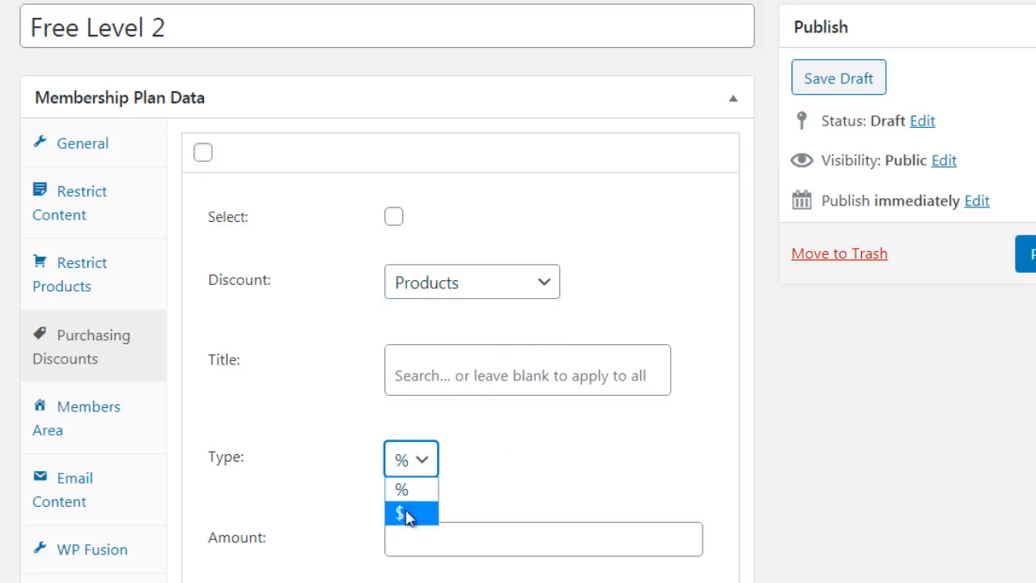
{"action": "left_click", "coordinate": [185, 427]}
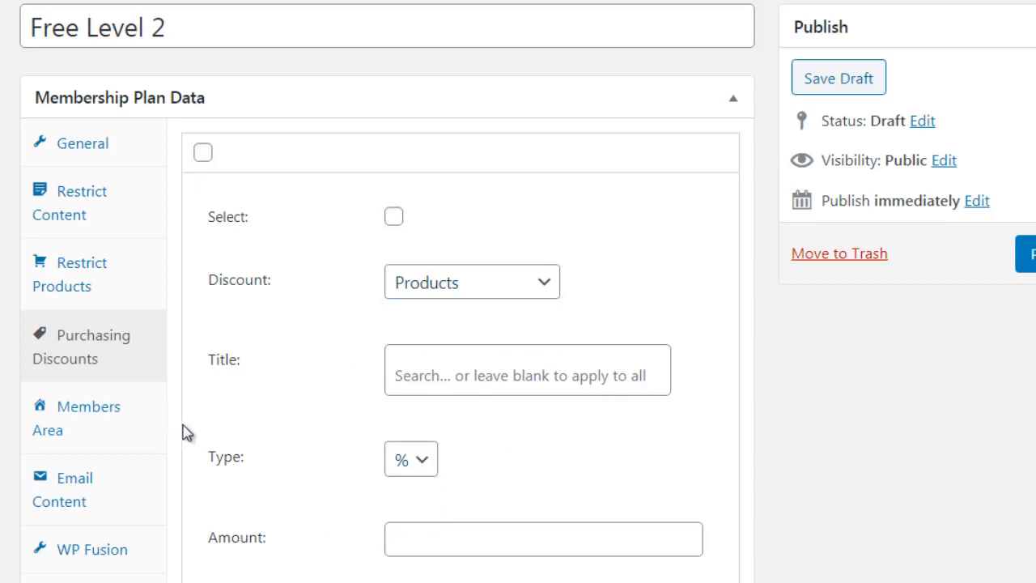
Remove all the included sections from the plan's members area.
{"action": "left_click", "coordinate": [139, 422]}
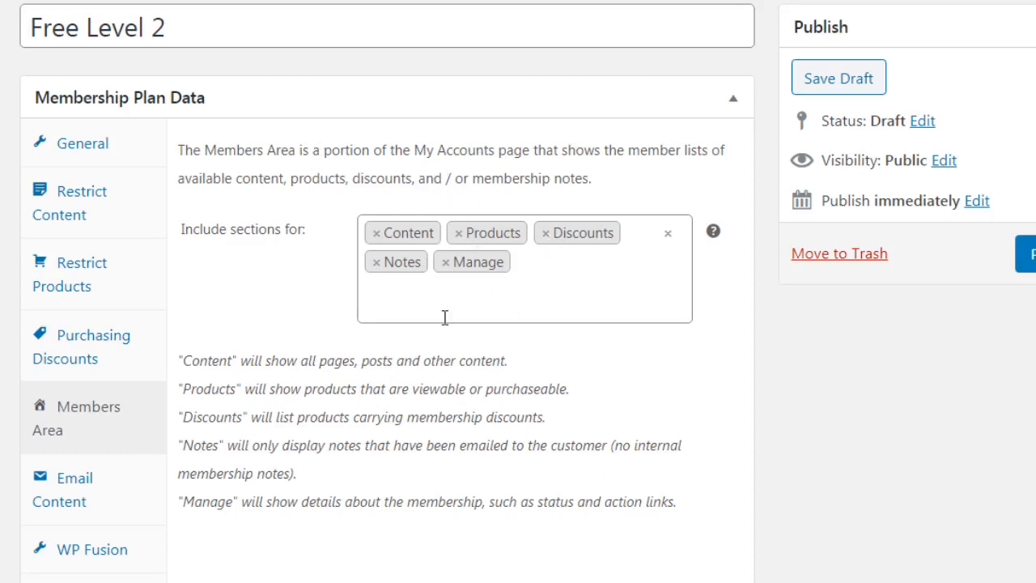
{"action": "left_click", "coordinate": [377, 234]}
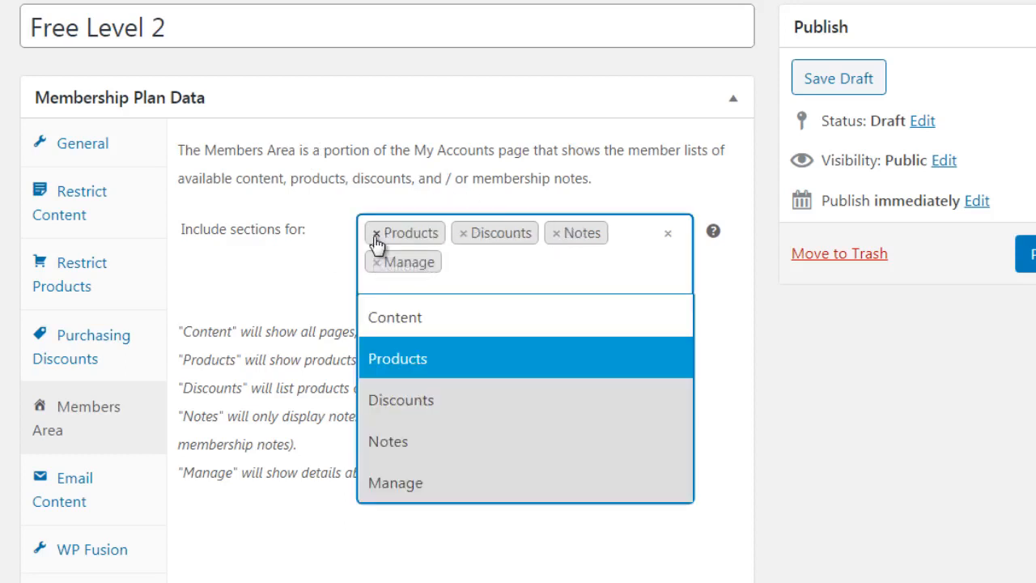
{"action": "left_click", "coordinate": [376, 234]}
{"action": "left_click", "coordinate": [377, 234]}
{"action": "left_click", "coordinate": [376, 234]}
{"action": "left_click", "coordinate": [376, 234]}
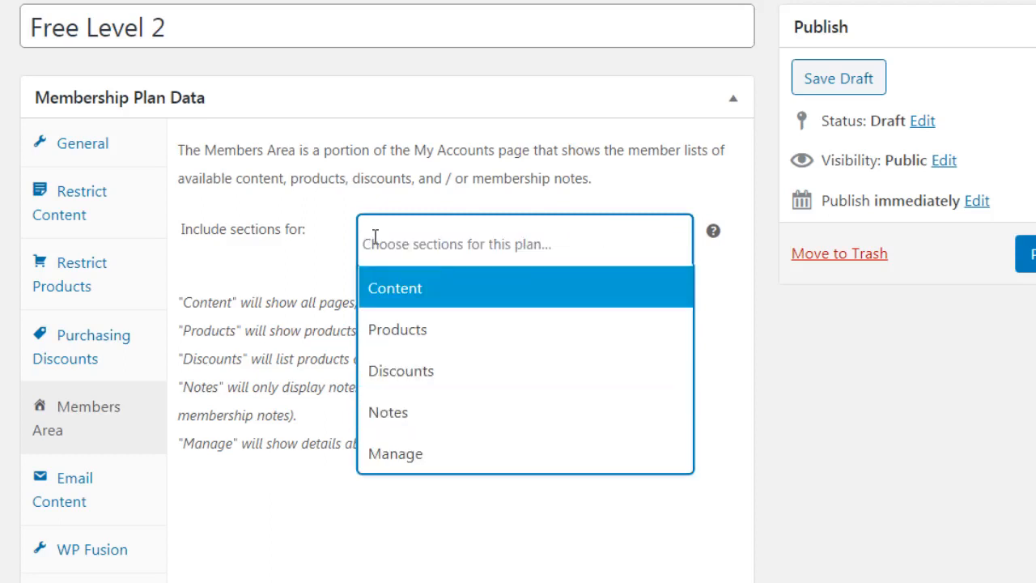
{"action": "left_click", "coordinate": [316, 530]}
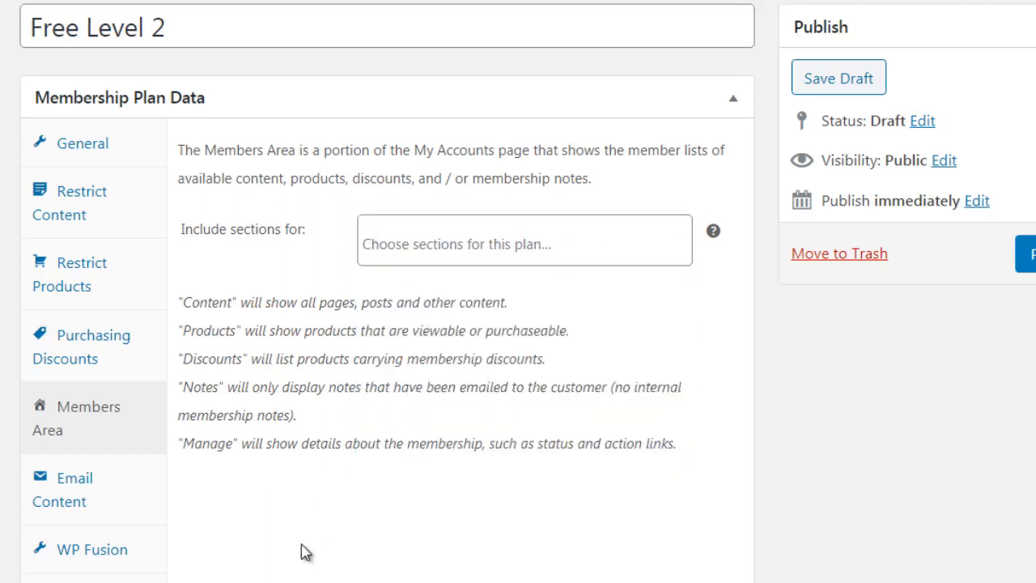
Include the Products, Discounts, Notes and Manage sections in the members area and view the plan's email content settings.
{"action": "left_click", "coordinate": [438, 236]}
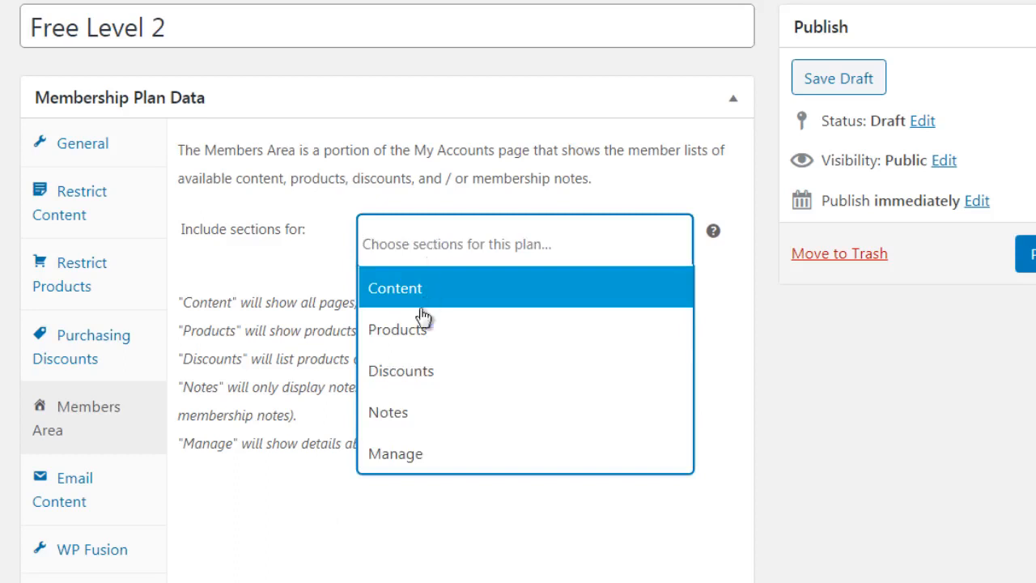
{"action": "left_click", "coordinate": [418, 332]}
{"action": "left_click", "coordinate": [376, 522]}
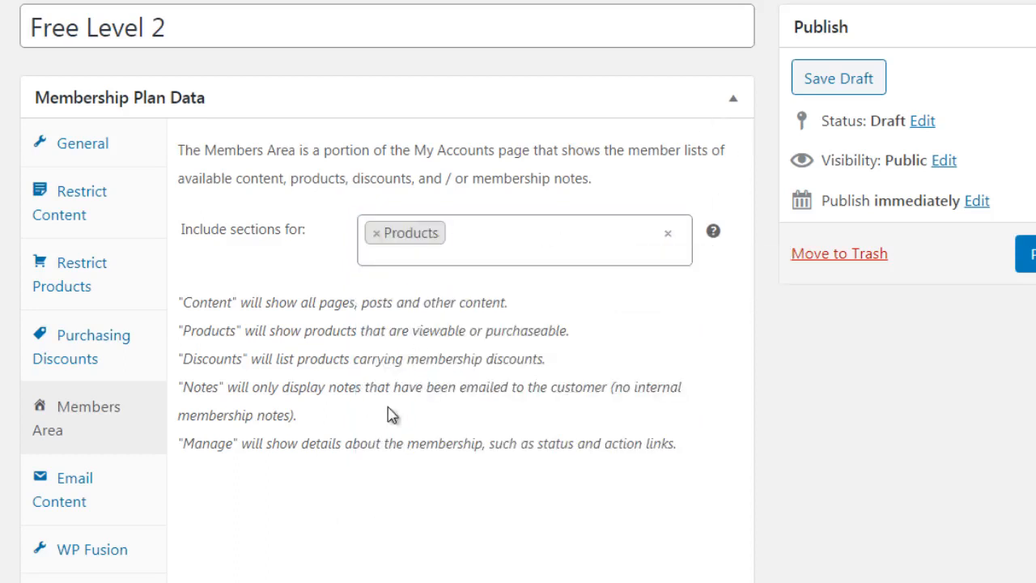
{"action": "left_click", "coordinate": [458, 235]}
{"action": "left_click", "coordinate": [444, 381]}
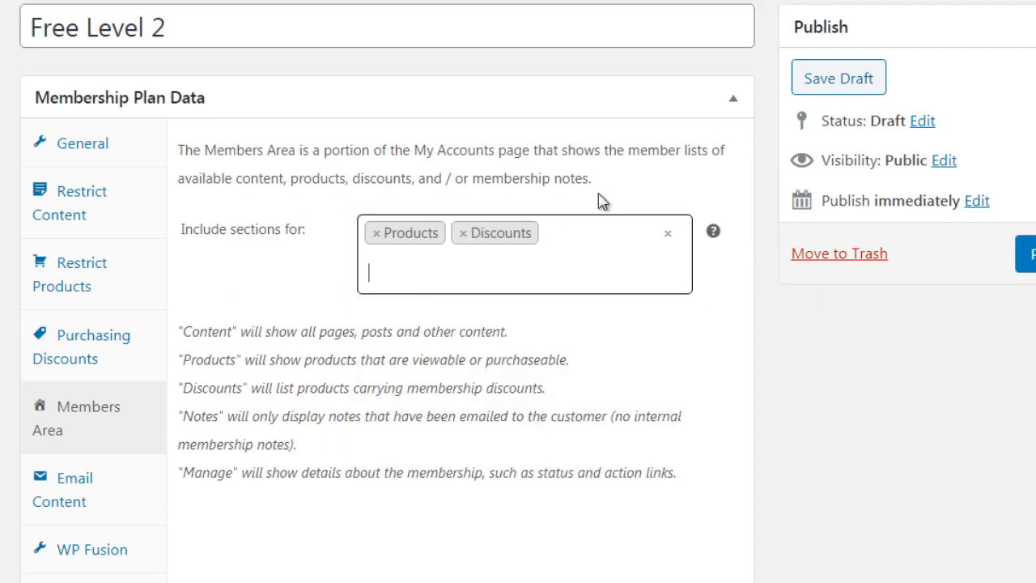
{"action": "left_click", "coordinate": [579, 240]}
{"action": "left_click", "coordinate": [463, 450]}
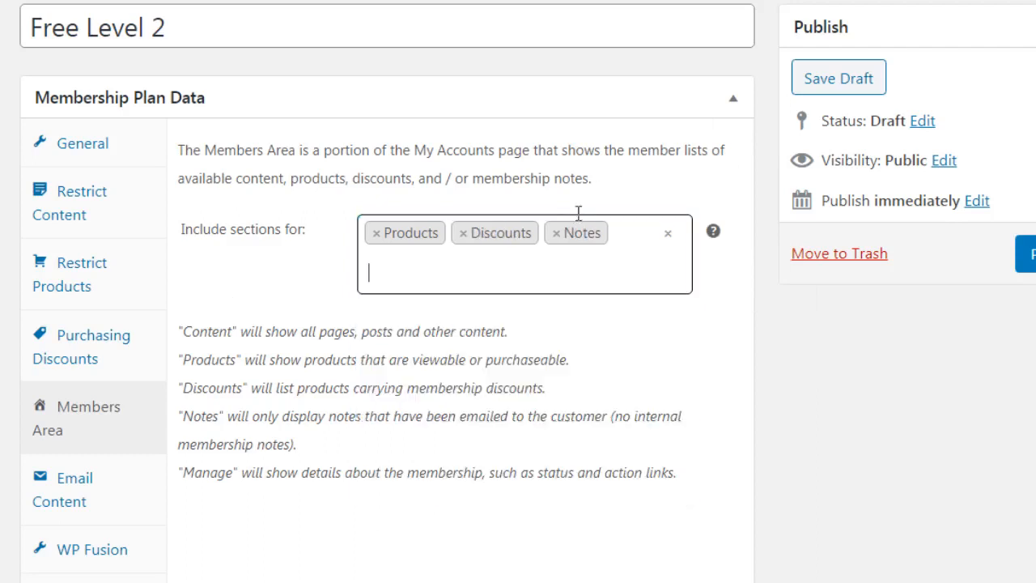
{"action": "left_click", "coordinate": [563, 268]}
{"action": "left_click", "coordinate": [484, 494]}
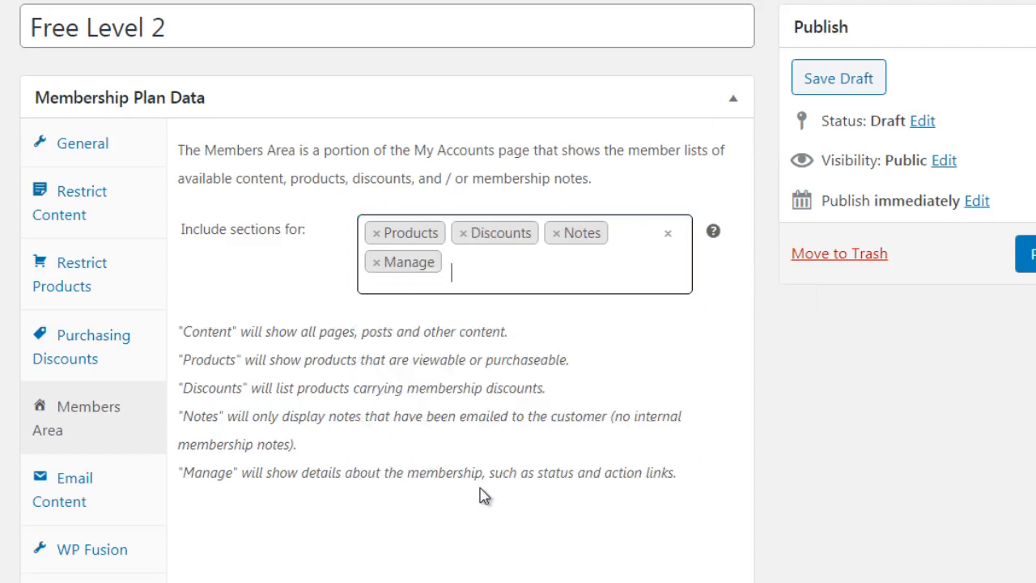
{"action": "left_click", "coordinate": [408, 538]}
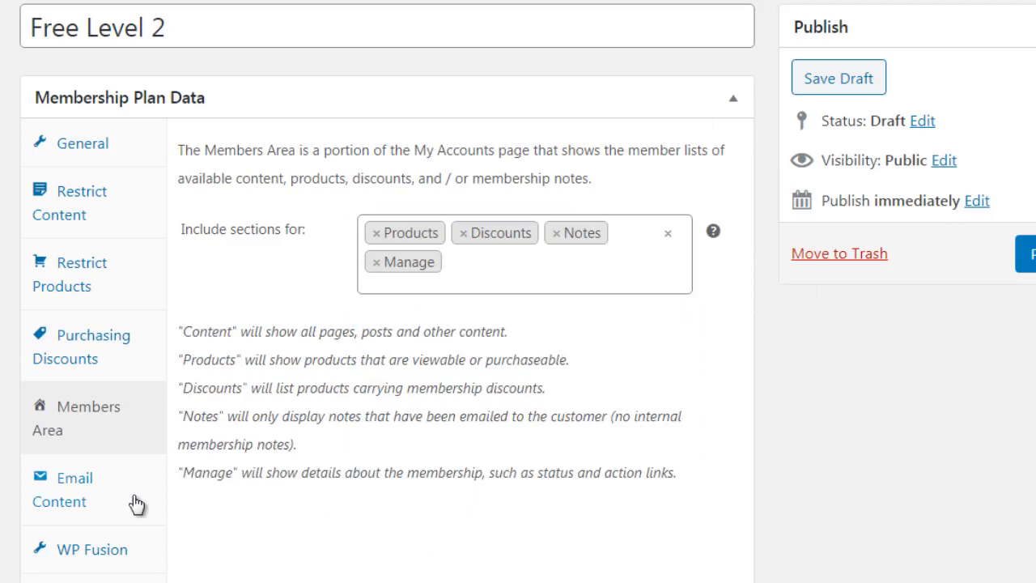
{"action": "left_click", "coordinate": [136, 503]}
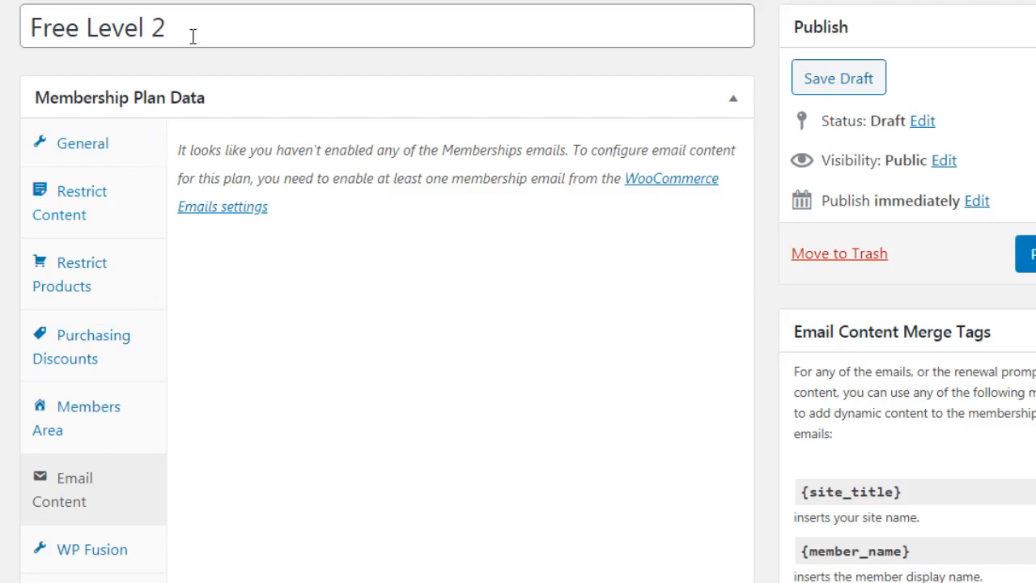
Rename the membership plan as "Premium - $97 one time fee (all access pass)".
{"action": "left_click", "coordinate": [143, 148]}
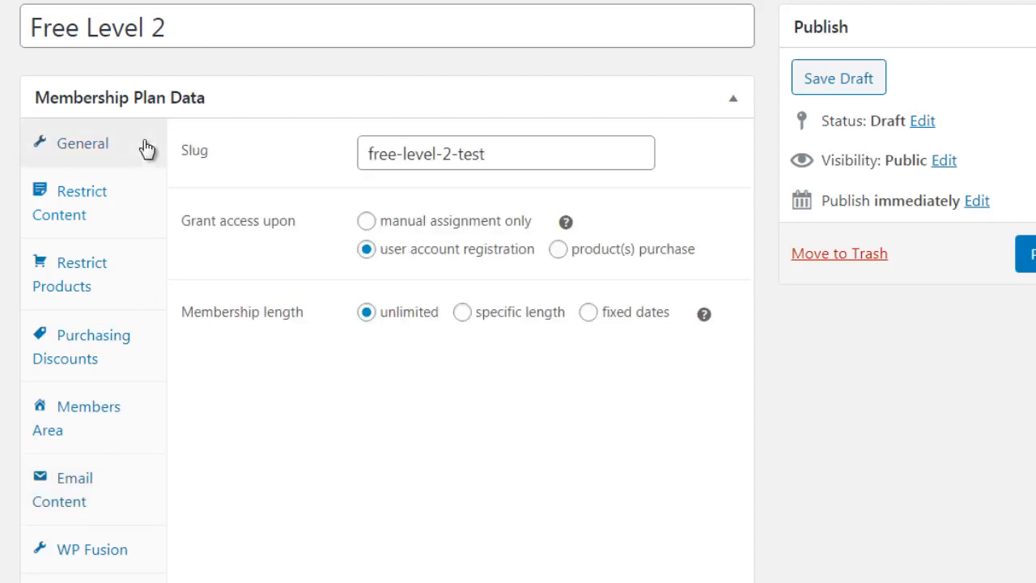
{"action": "left_click_drag", "start_coordinate": [197, 33], "coordinate": [13, 42]}
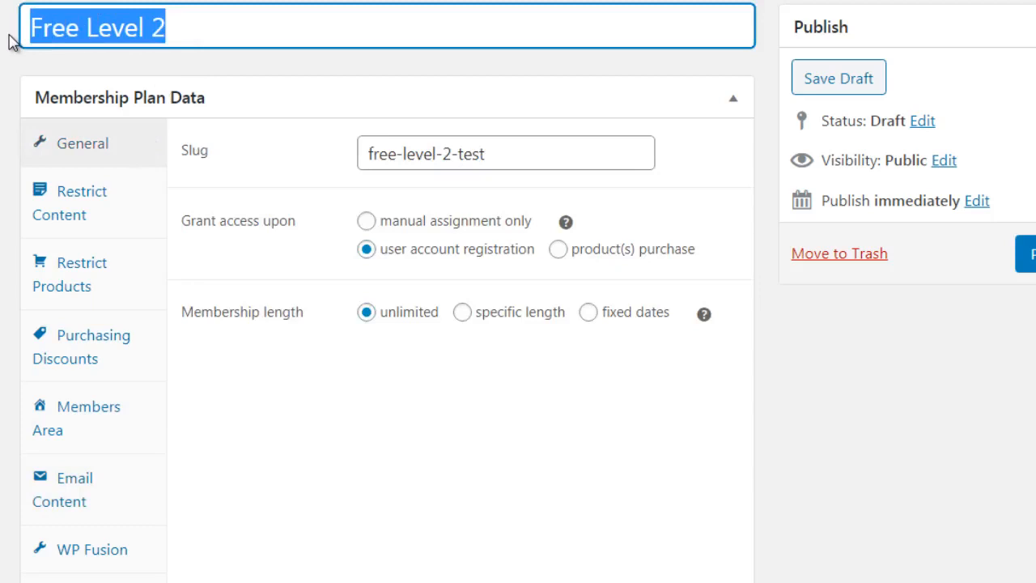
{"action": "type", "text": "Premium"}
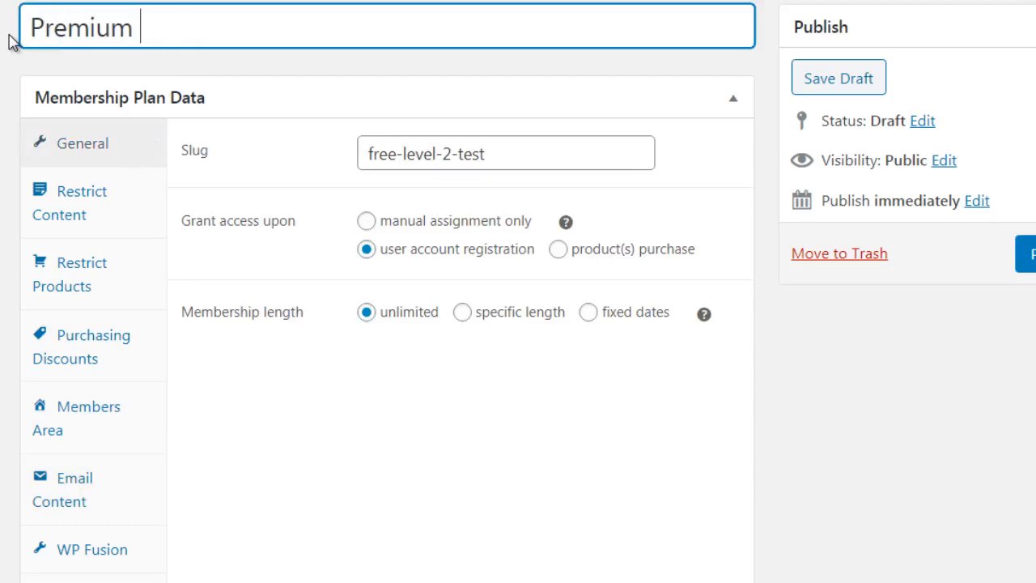
{"action": "type", "text": " - $97"}
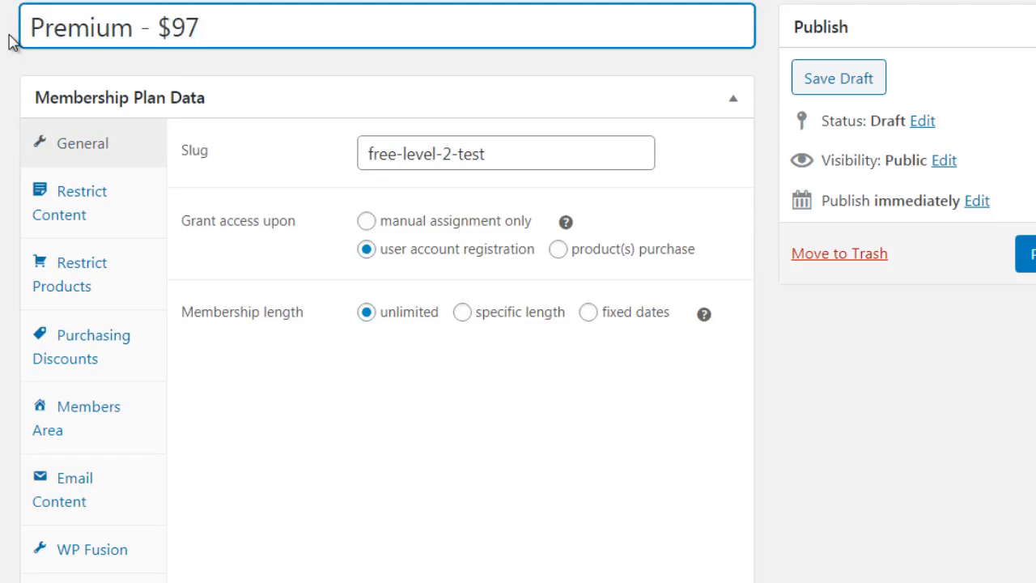
{"action": "type", "text": " one time fee"}
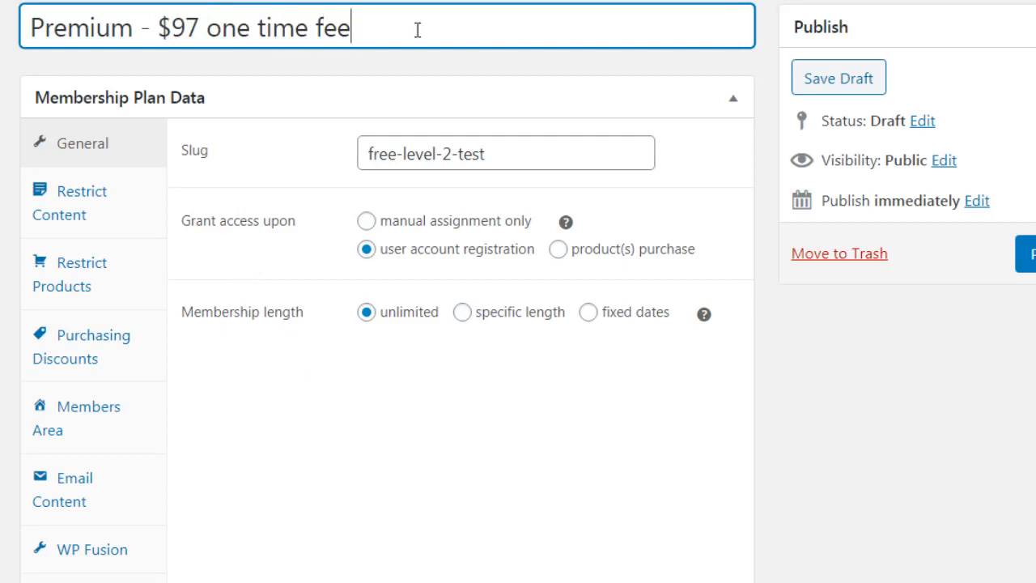
{"action": "type", "text": " (access"}
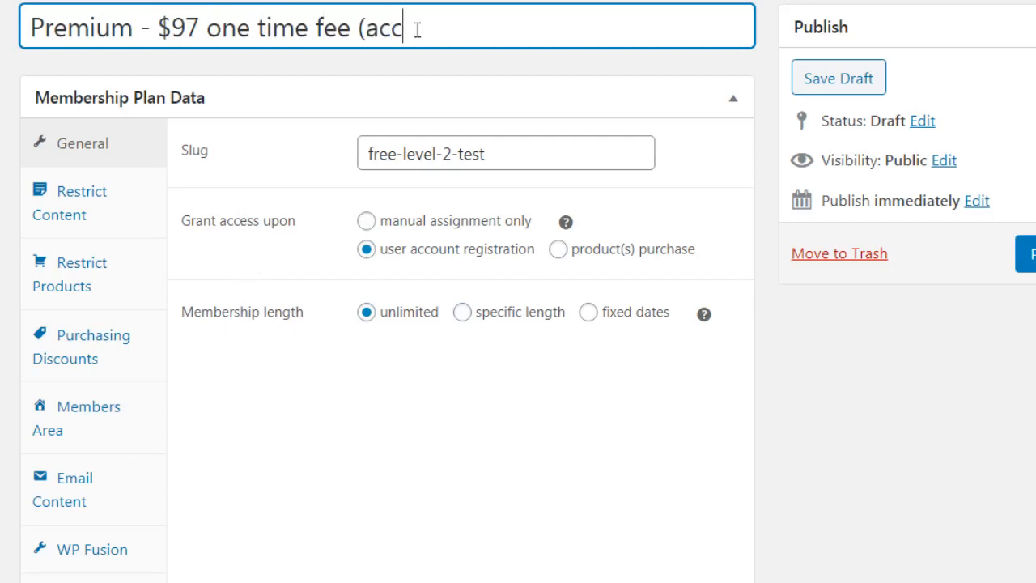
{"action": "key", "text": "BackSpace"}
{"action": "key", "text": "BackSpace"}
{"action": "key", "text": "BackSpace"}
{"action": "key", "text": "BackSpace"}
{"action": "key", "text": "BackSpace"}
{"action": "type", "text": "ll access pass)"}
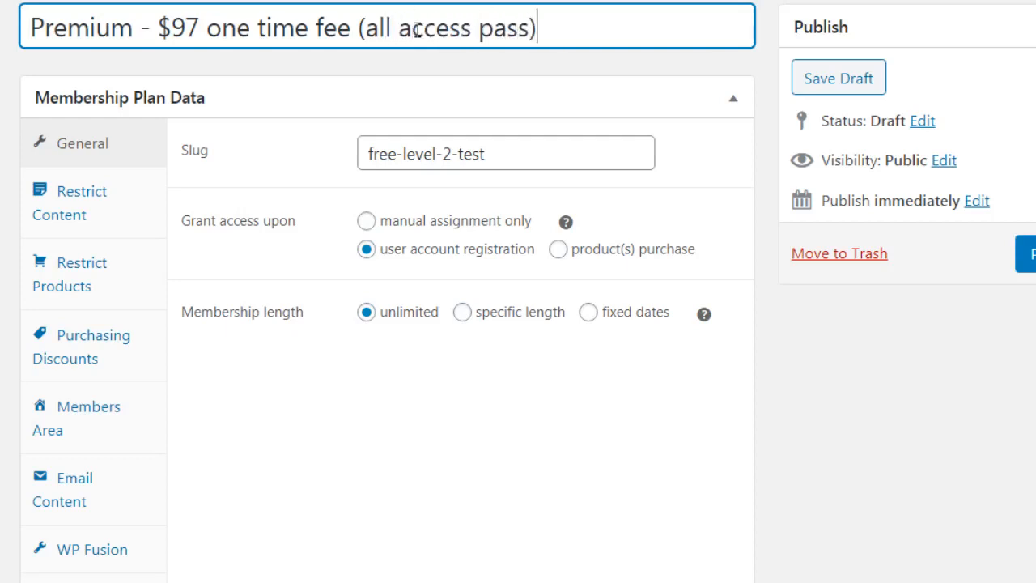
{"action": "left_click", "coordinate": [338, 423]}
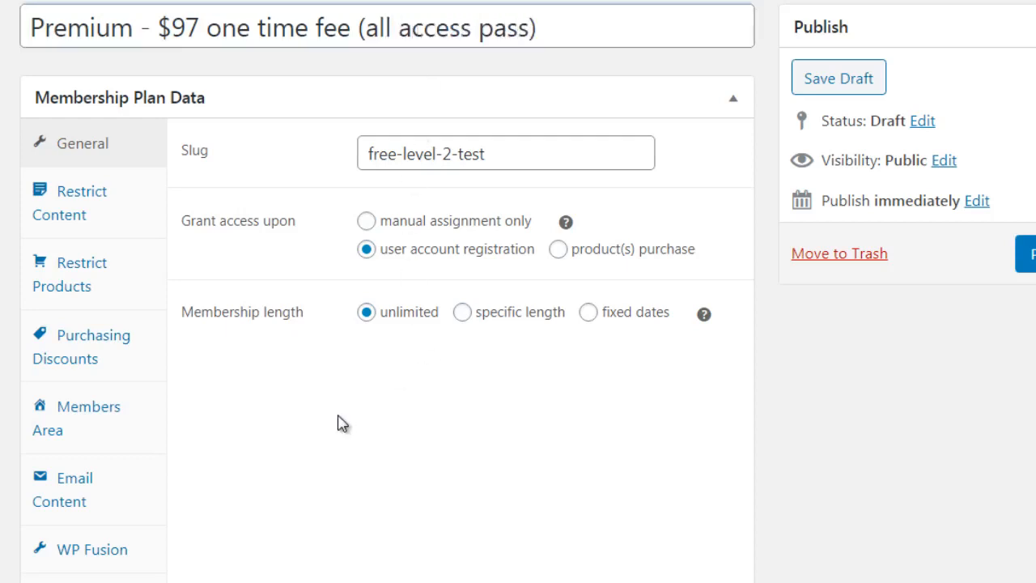
Set the plan's slug to premium-level and grant access upon product(s) purchase.
{"action": "left_click_drag", "start_coordinate": [518, 150], "coordinate": [334, 136]}
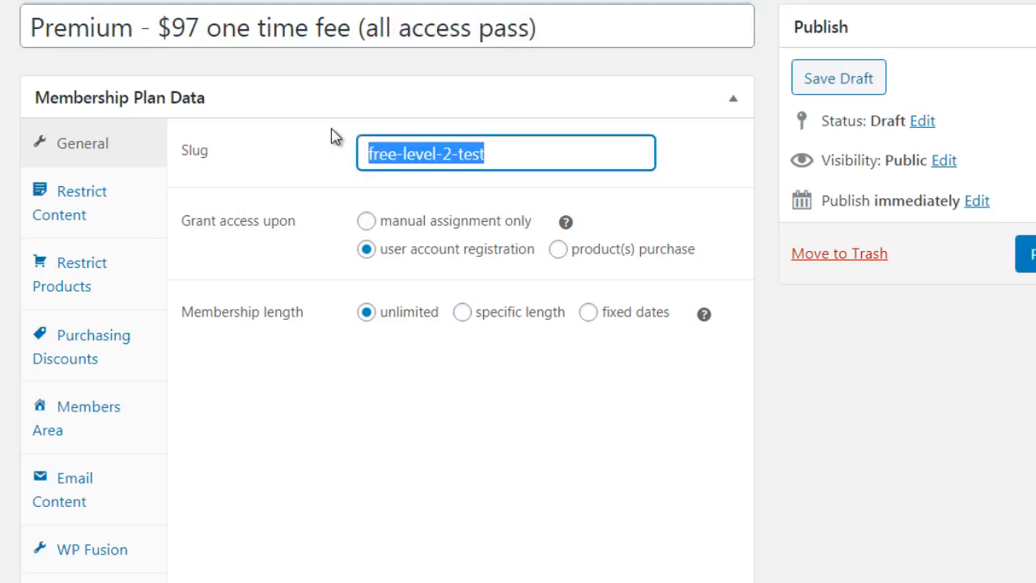
{"action": "type", "text": "premium"}
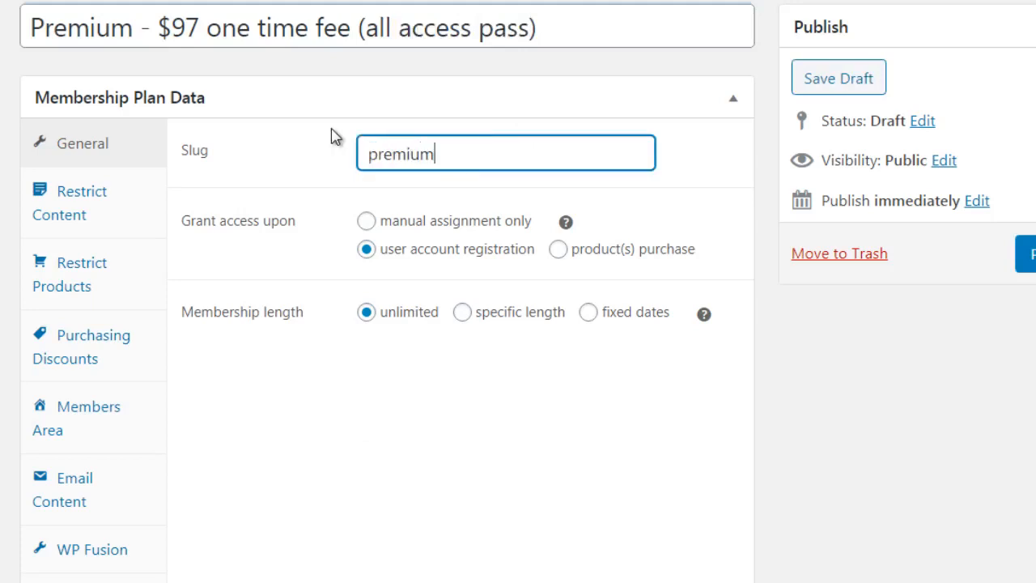
{"action": "type", "text": "-level"}
{"action": "left_click", "coordinate": [558, 250]}
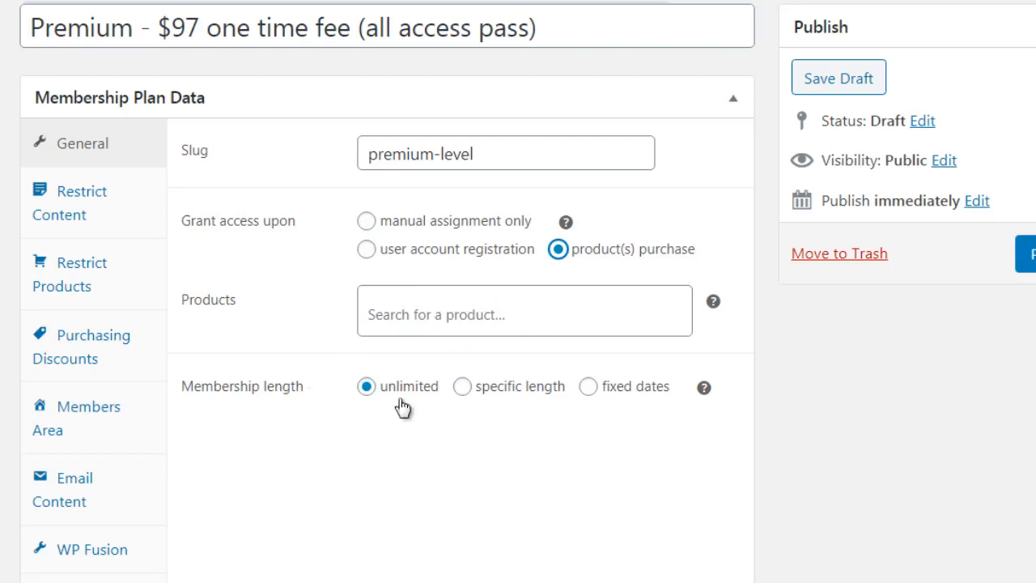
Look over the content types offered for the Pages rule and add a second content restriction rule with the type Posts.
{"action": "left_click", "coordinate": [144, 218]}
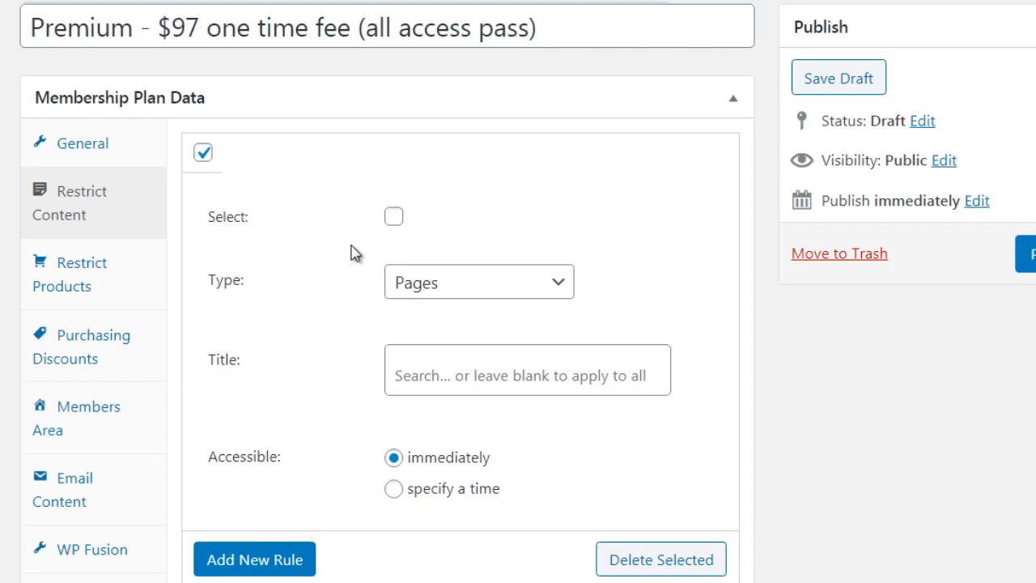
{"action": "left_click", "coordinate": [458, 285]}
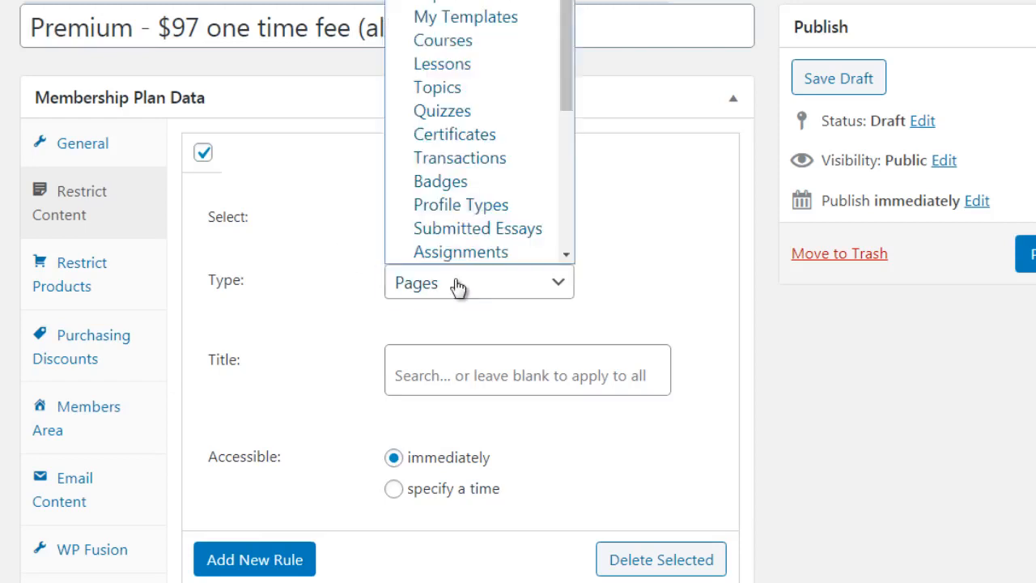
{"action": "left_click", "coordinate": [348, 295]}
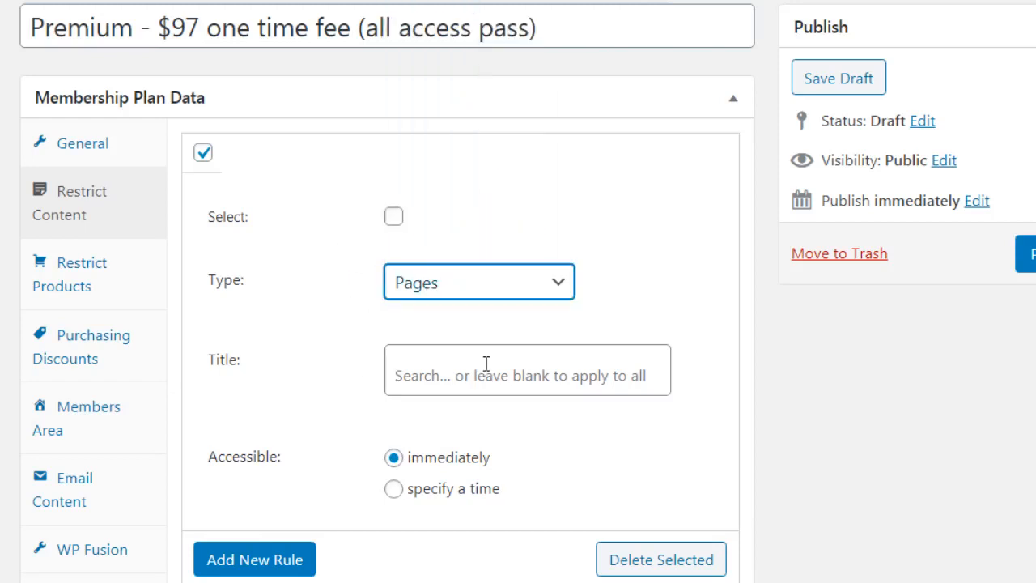
{"action": "left_click", "coordinate": [429, 282]}
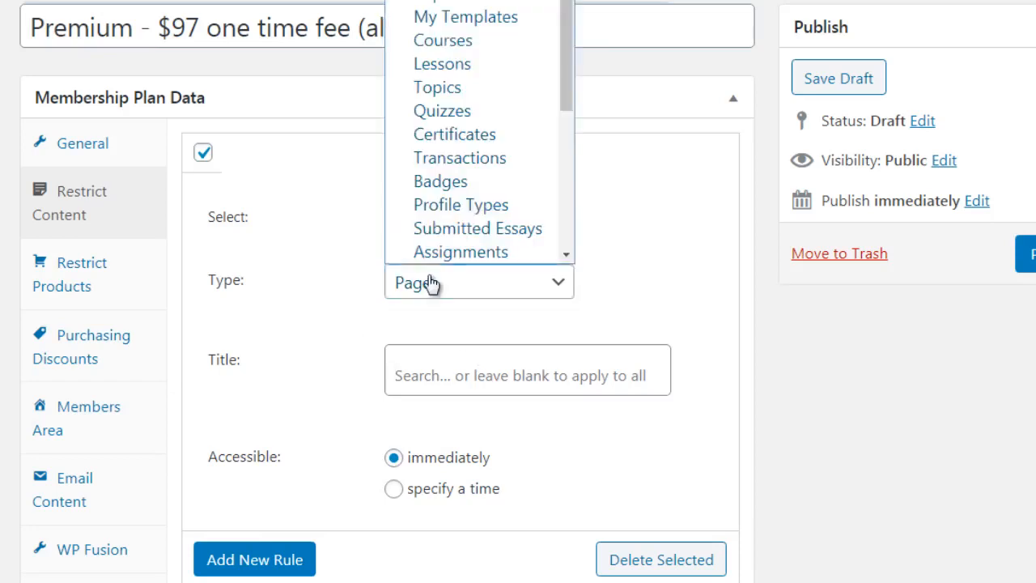
{"action": "left_click", "coordinate": [340, 434]}
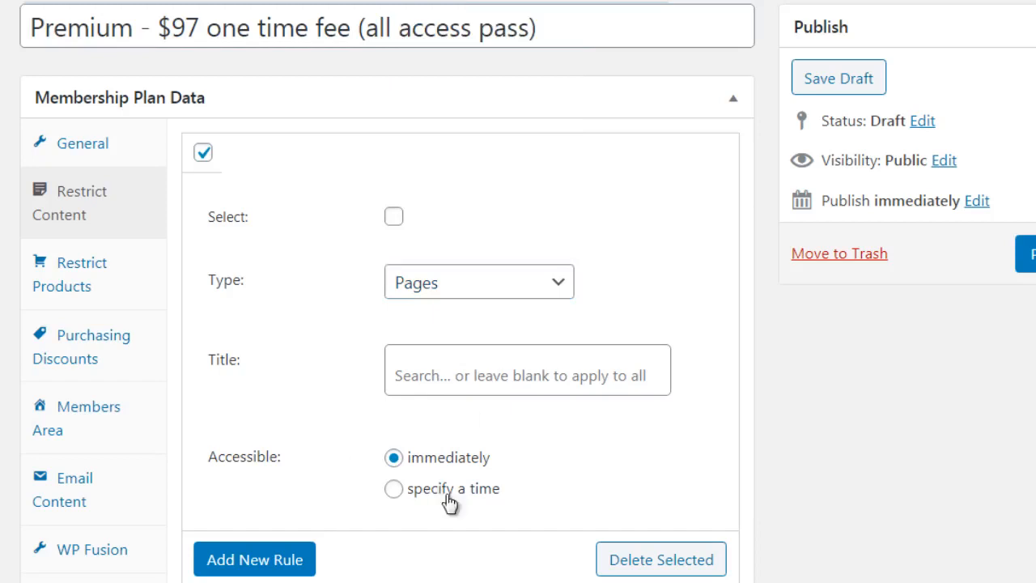
{"action": "left_click", "coordinate": [239, 560]}
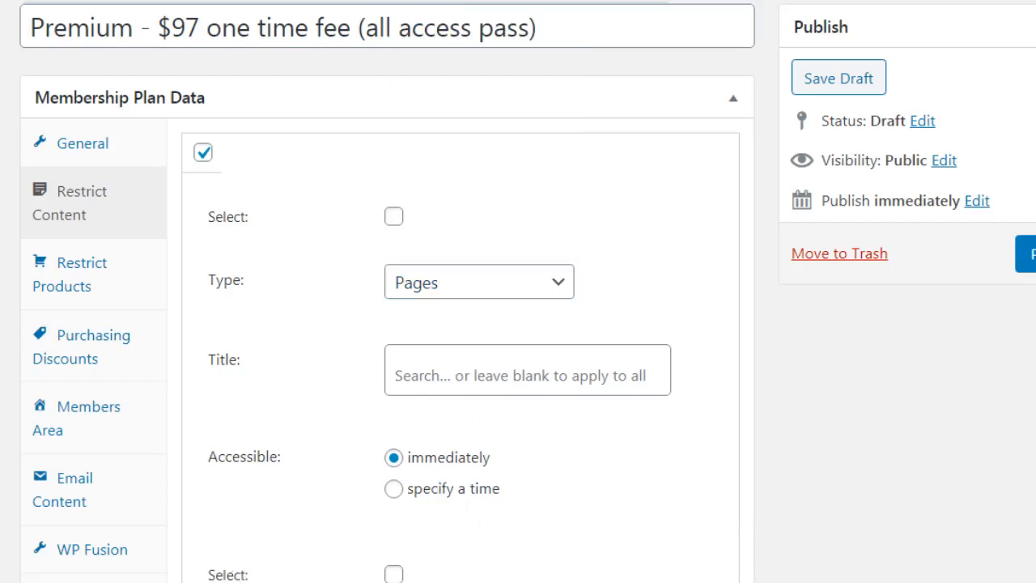
{"action": "scroll", "coordinate": [513, 353], "scroll_direction": "down", "scroll_amount": 3}
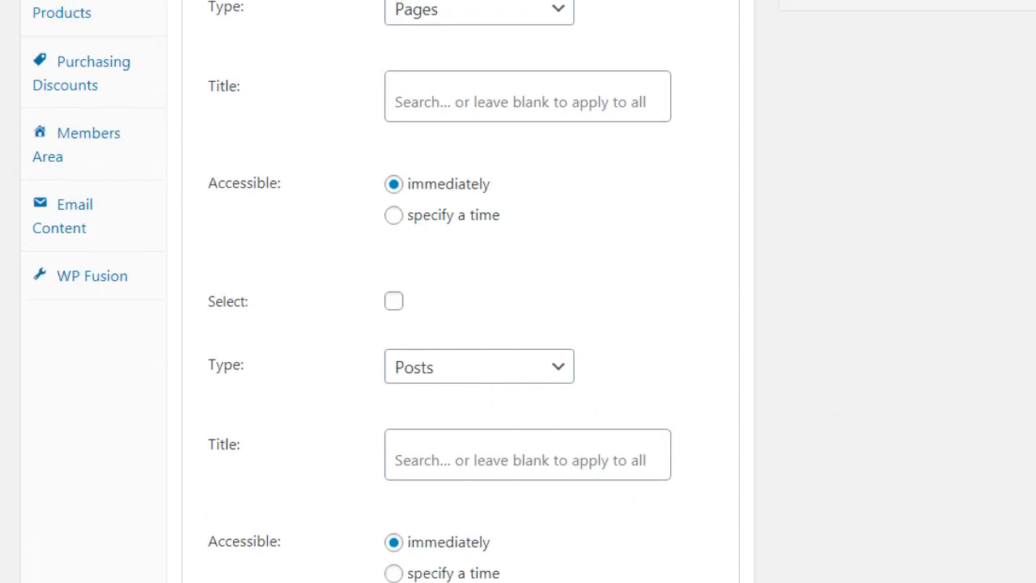
{"action": "scroll", "coordinate": [518, 291], "scroll_direction": "down", "scroll_amount": 3}
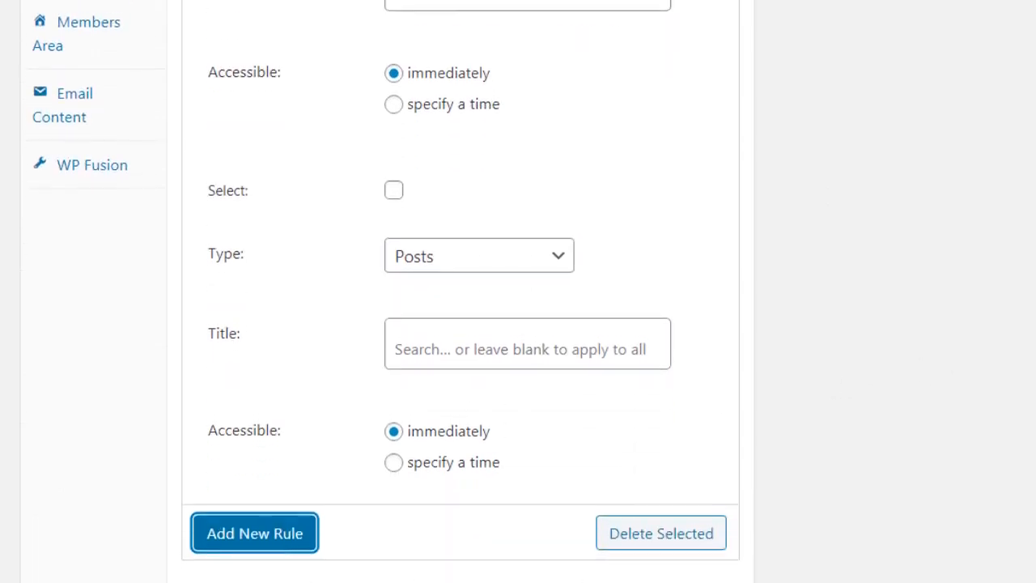
{"action": "scroll", "coordinate": [518, 291], "scroll_direction": "up", "scroll_amount": 5}
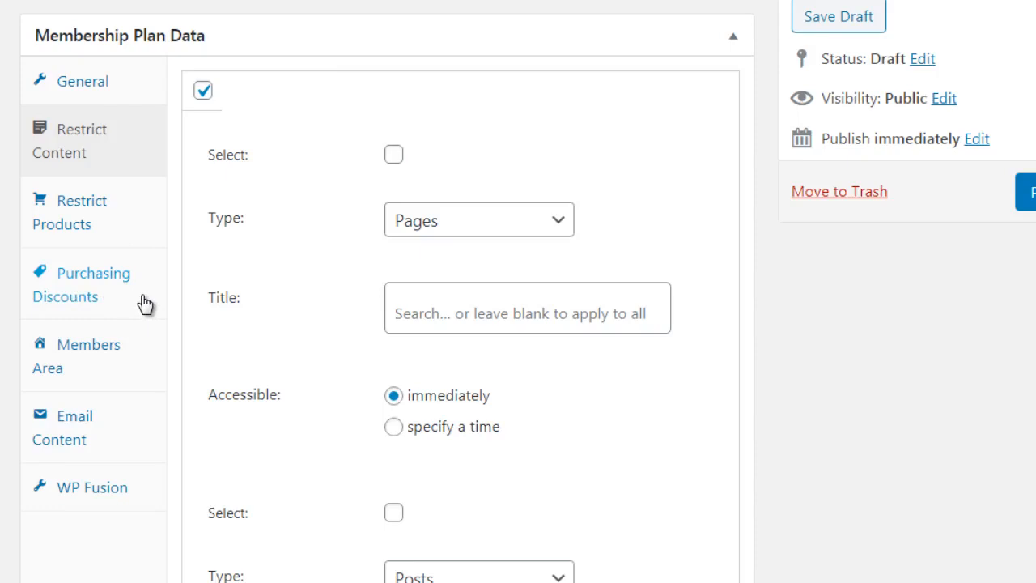
Add the Content section to the members area and publish the plan, accepting that rules without a title apply to all content.
{"action": "left_click", "coordinate": [137, 370]}
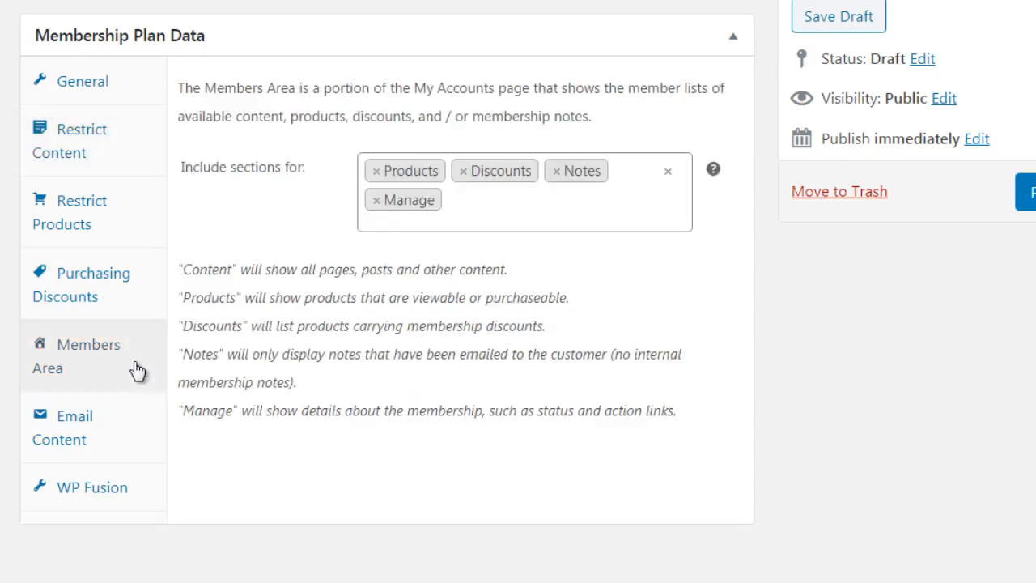
{"action": "left_click", "coordinate": [513, 215]}
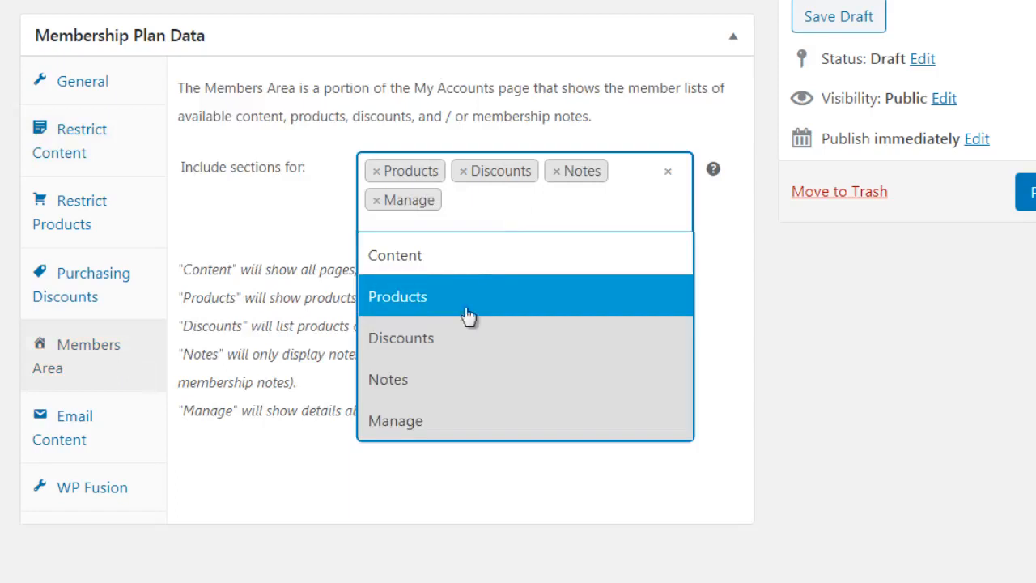
{"action": "left_click", "coordinate": [458, 262]}
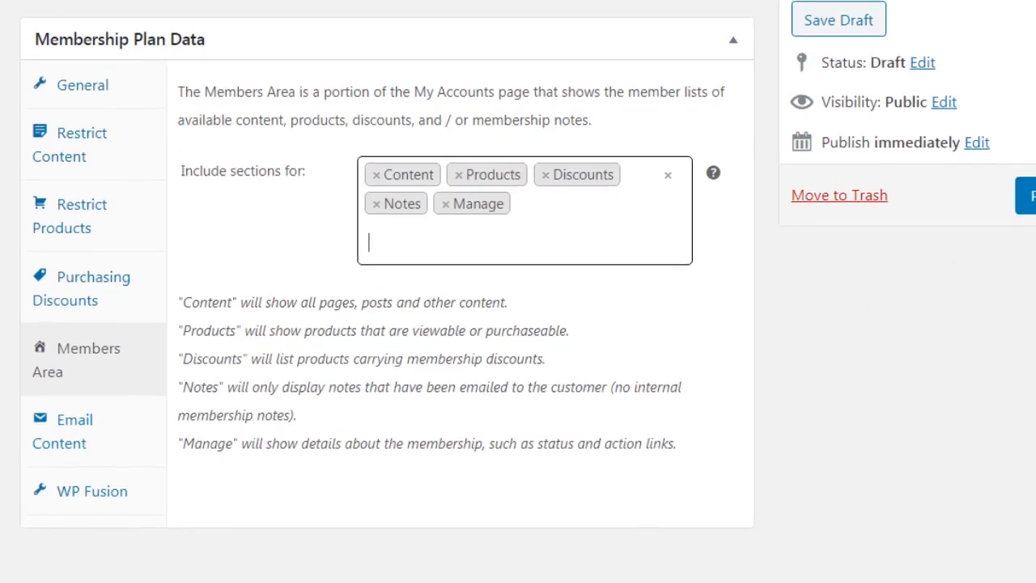
{"action": "left_click", "coordinate": [1030, 195]}
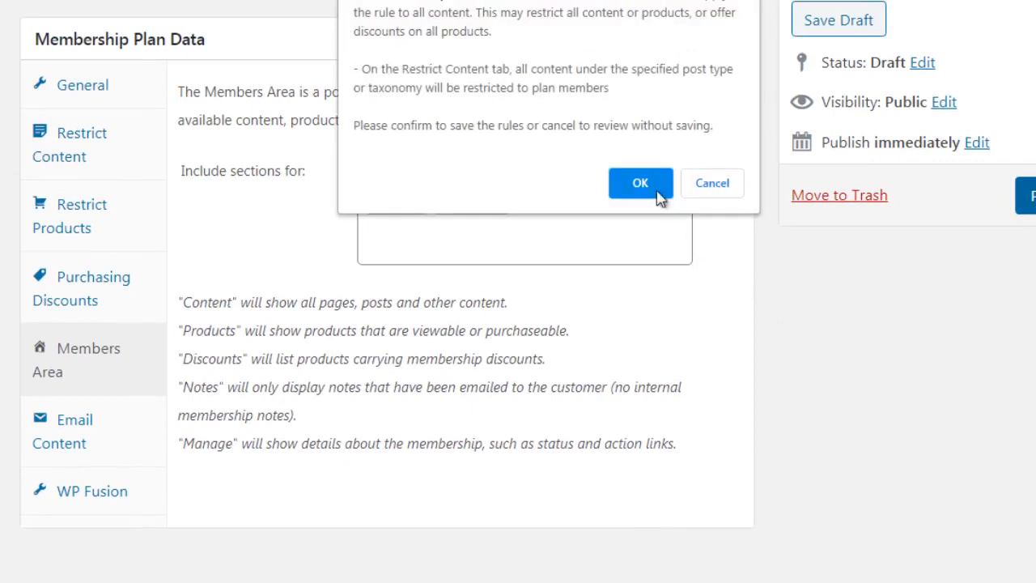
{"action": "left_click", "coordinate": [651, 185]}
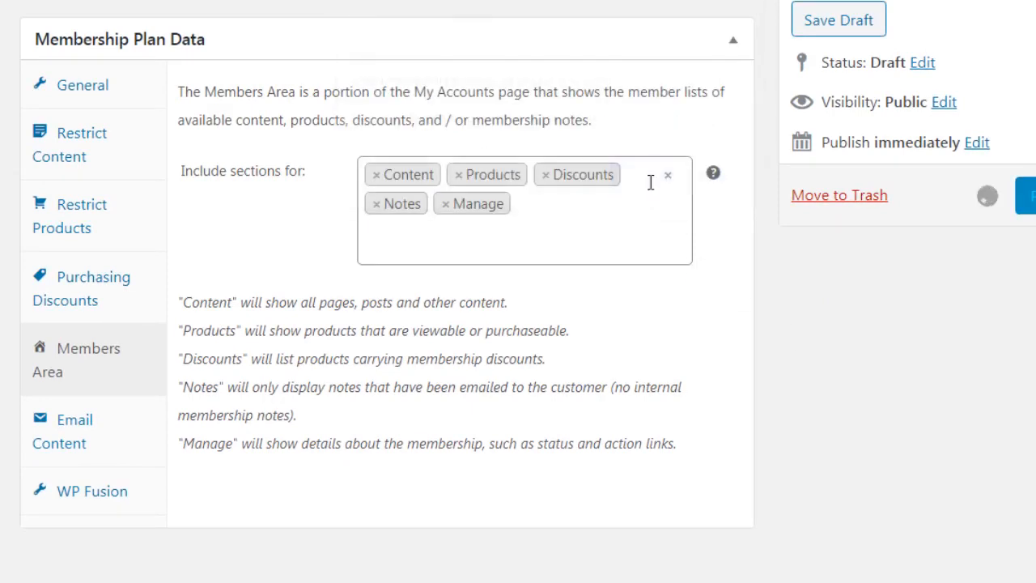